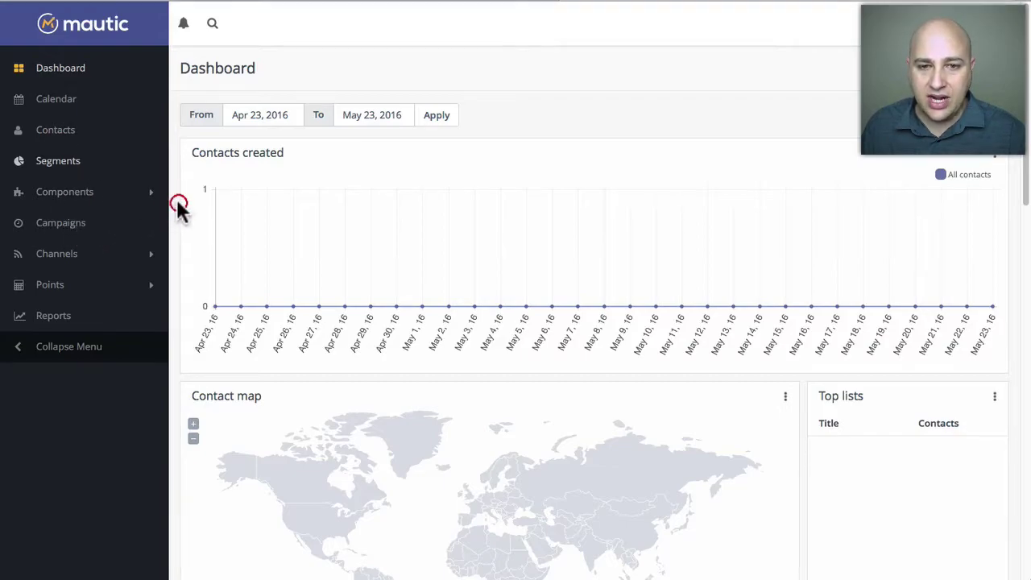
pyautogui.click(64, 200)
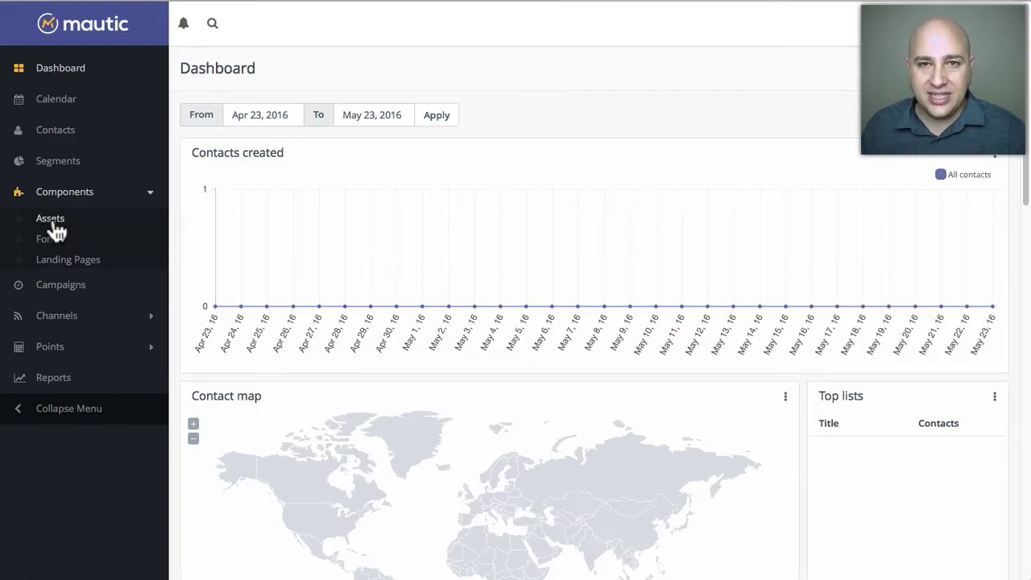
pyautogui.click(69, 318)
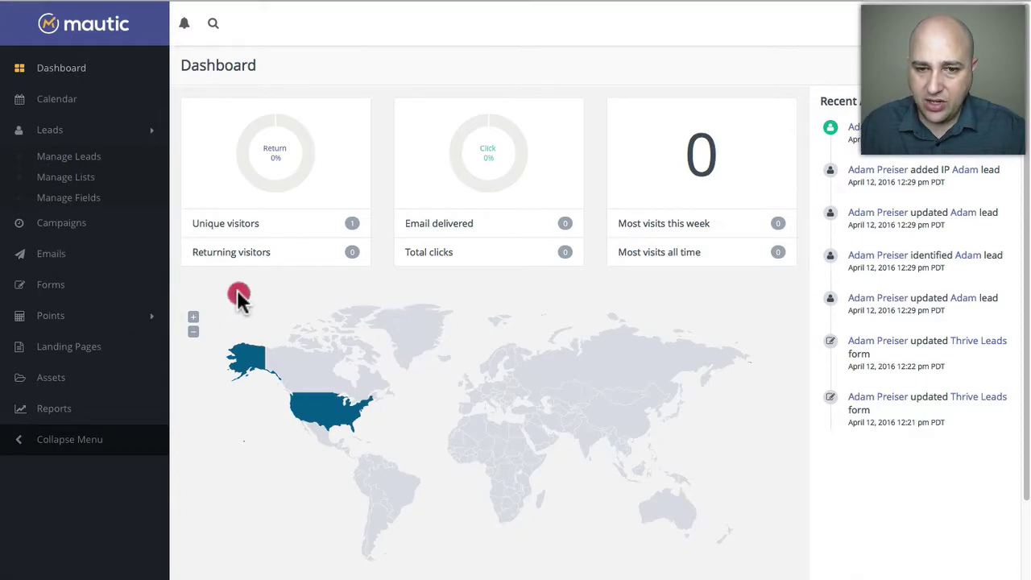
pyautogui.click(51, 227)
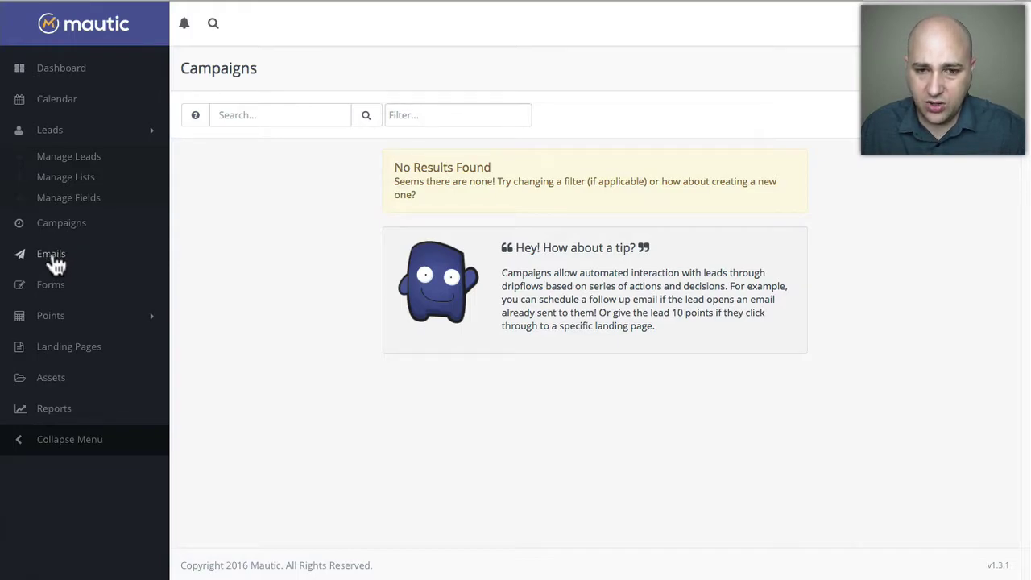
# Step: Start a new email of the template type
pyautogui.click(52, 255)
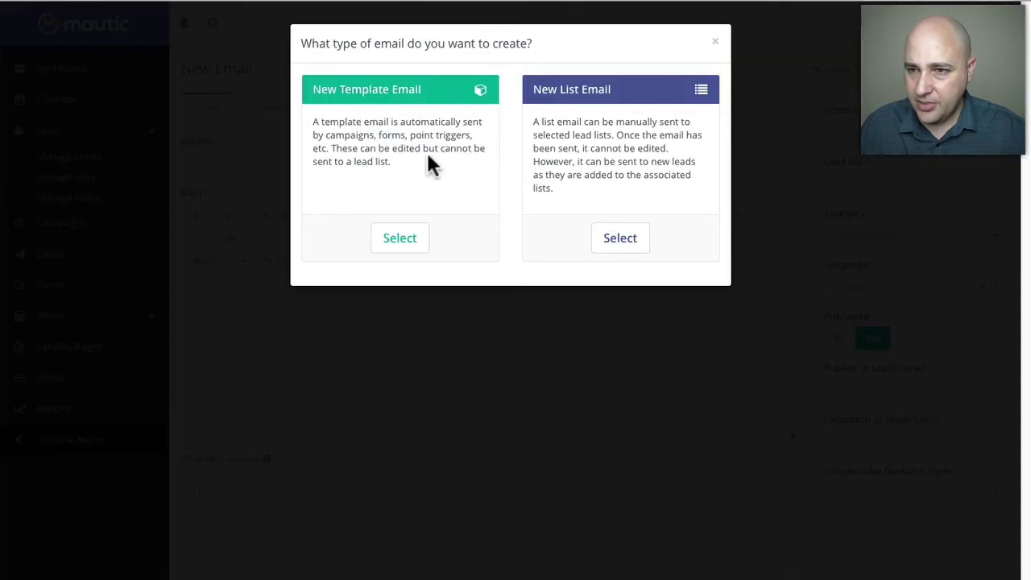
pyautogui.moveTo(315, 89); pyautogui.dragTo(425, 85)
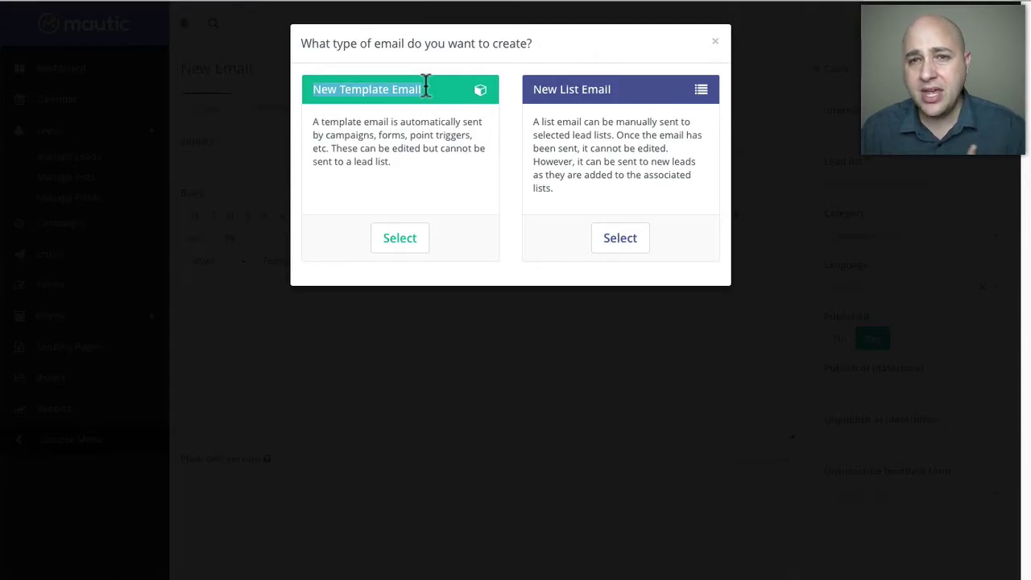
pyautogui.click(400, 239)
# Step: Fill in the template email with subject "Welome", body text "email" and internal name "Email1"
pyautogui.click(343, 162)
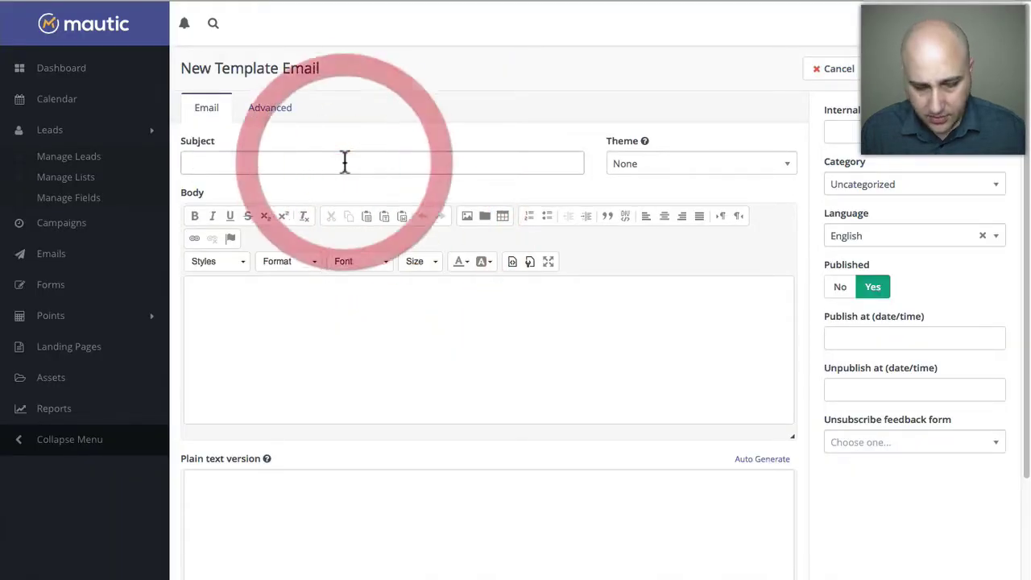
pyautogui.write('Wel')
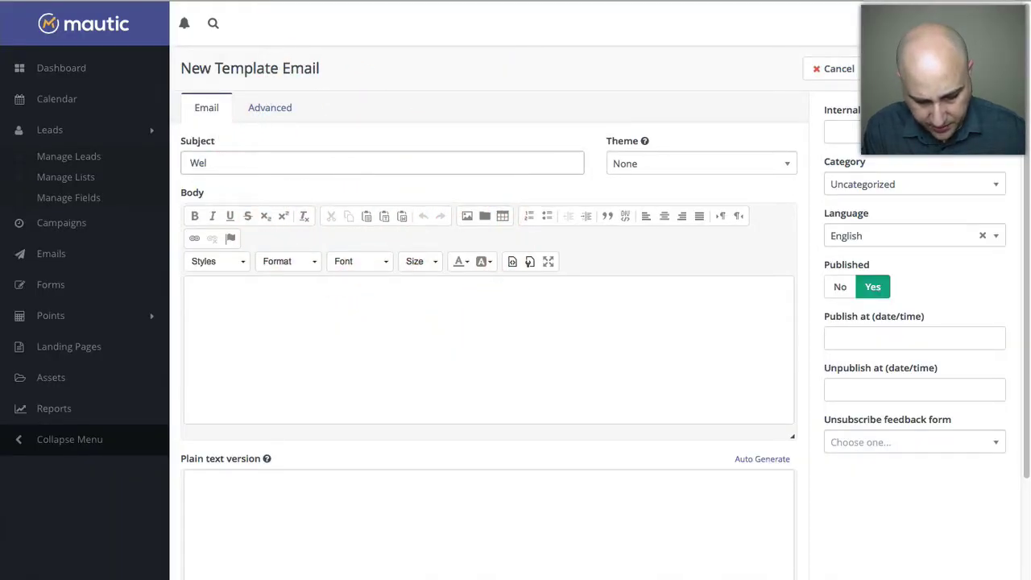
pyautogui.write('ome')
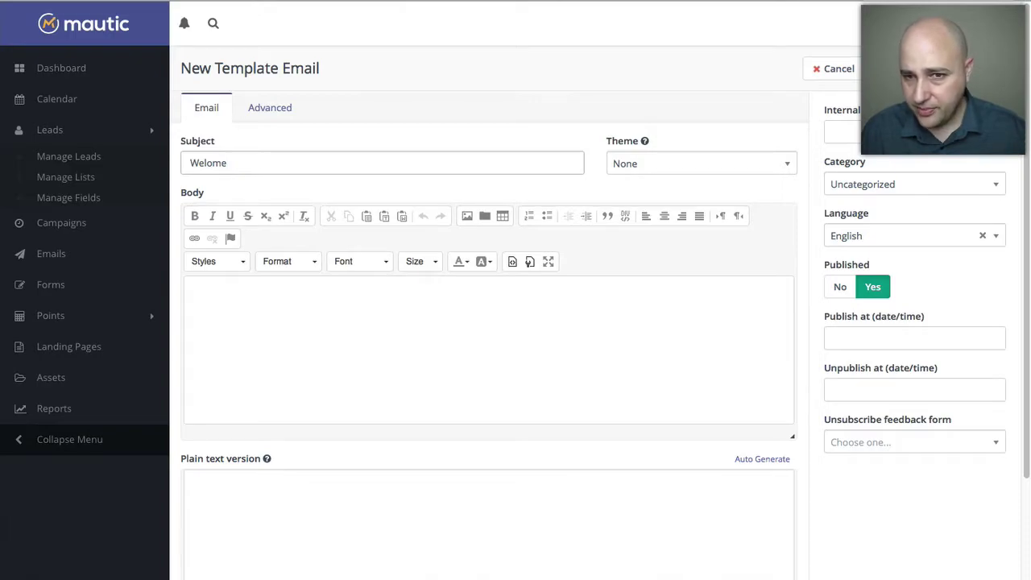
pyautogui.click(344, 295)
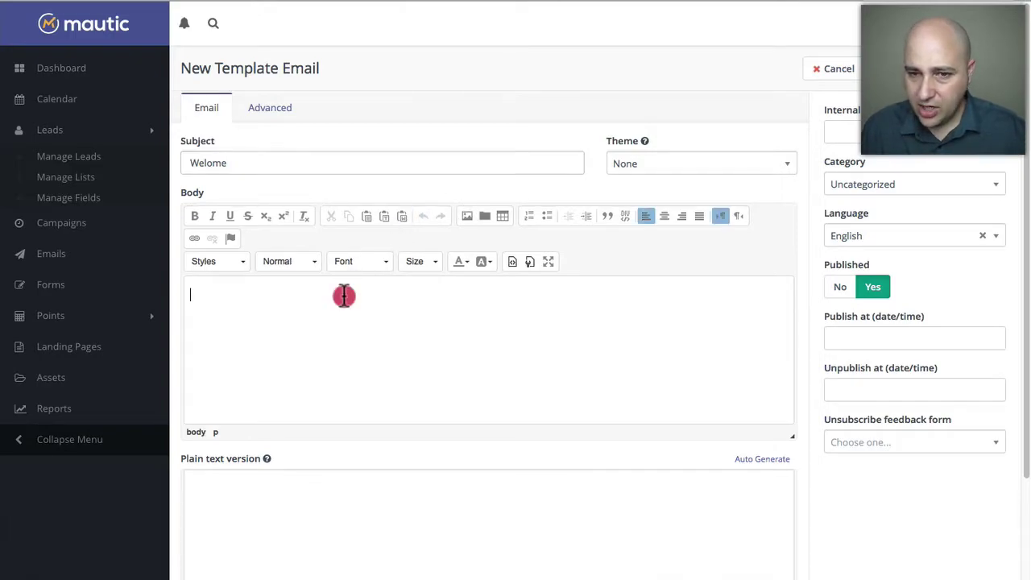
pyautogui.write('email')
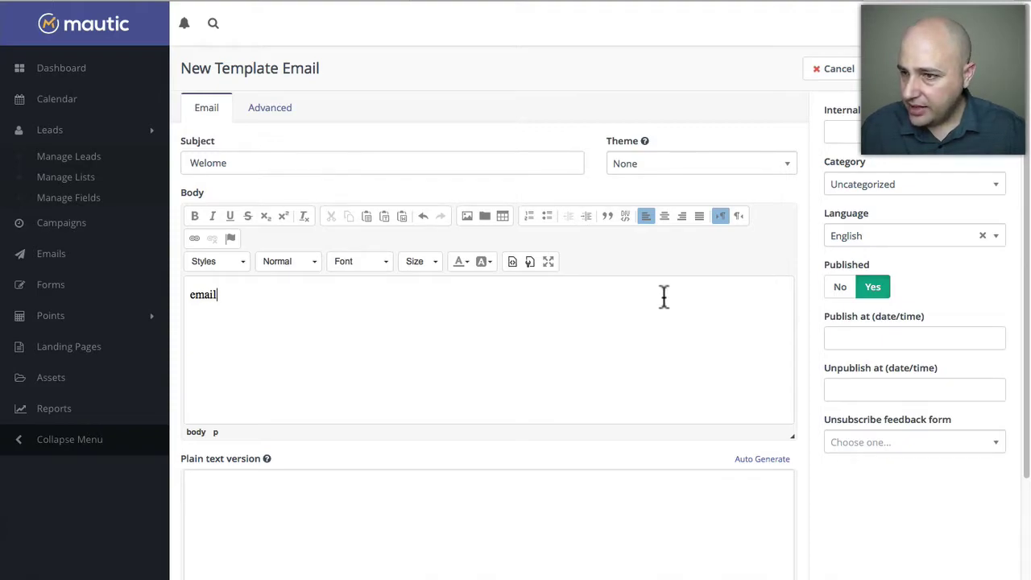
pyautogui.click(847, 129)
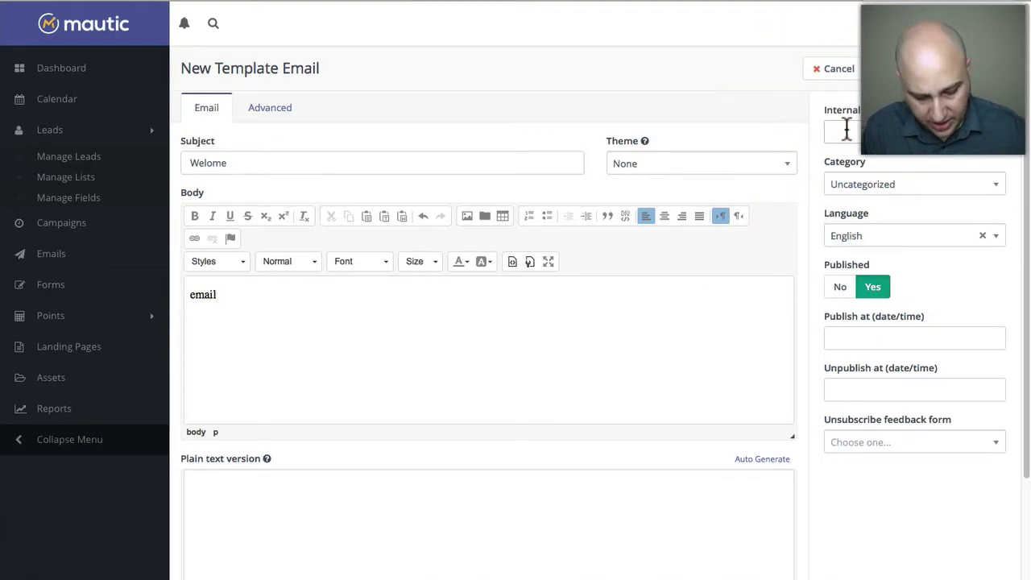
pyautogui.write('Email1')
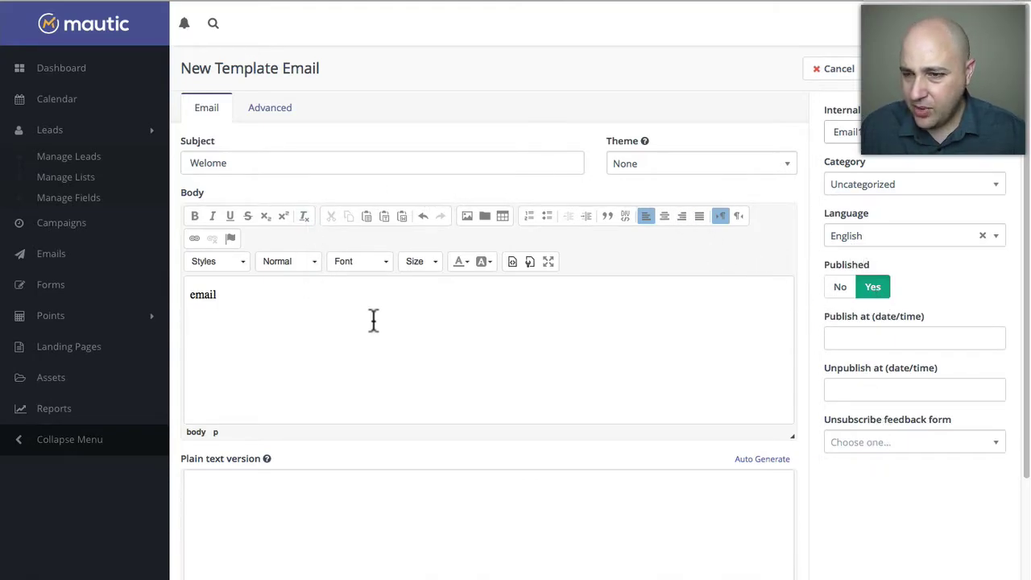
# Step: Auto-generate the plain text version of the email from its body
pyautogui.scroll(-3, 374, 320)
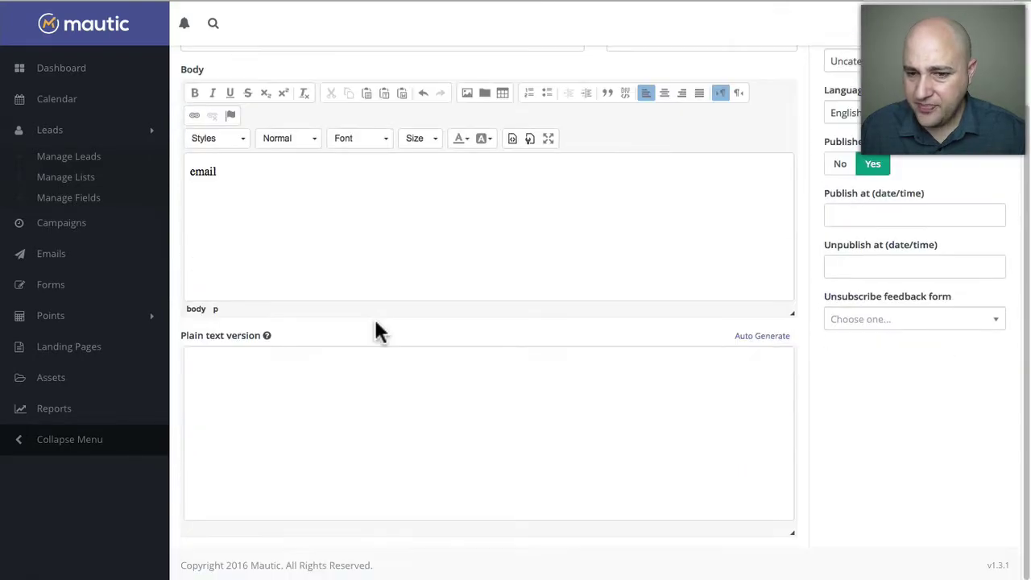
pyautogui.click(761, 337)
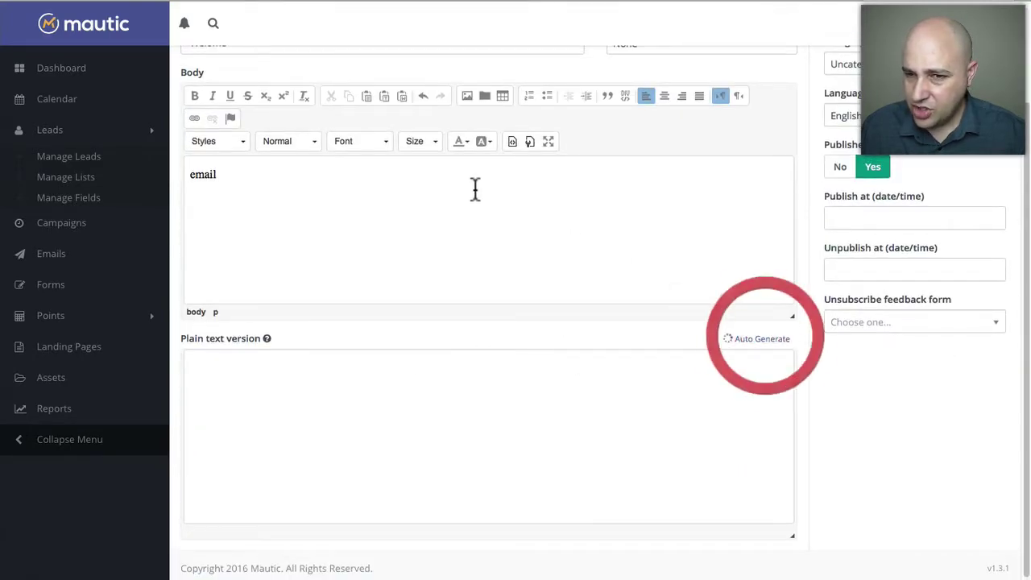
pyautogui.scroll(3, 291, 398)
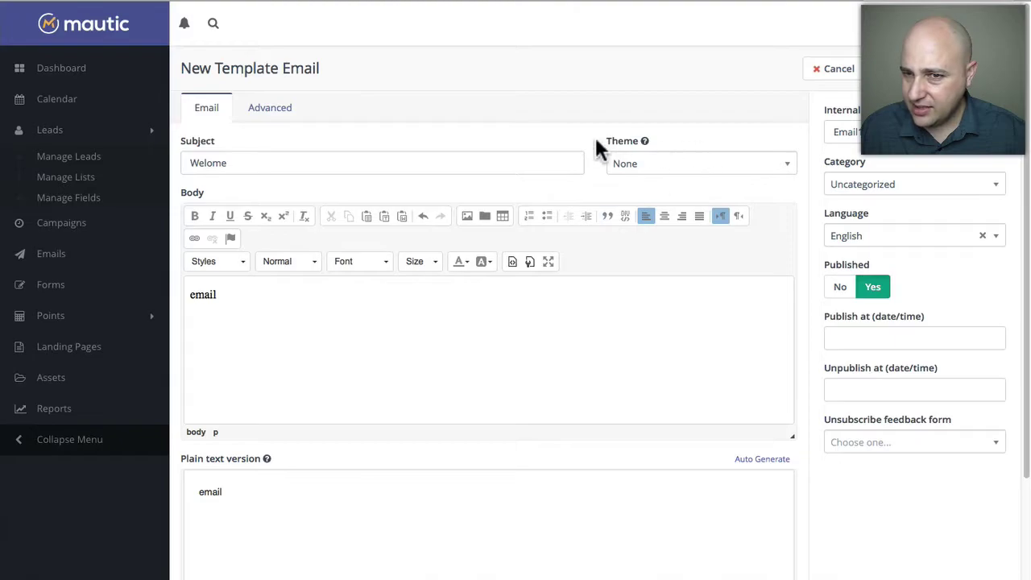
# Step: Review the email's advanced from name and from address fields, leave them blank, and save the email
pyautogui.click(263, 119)
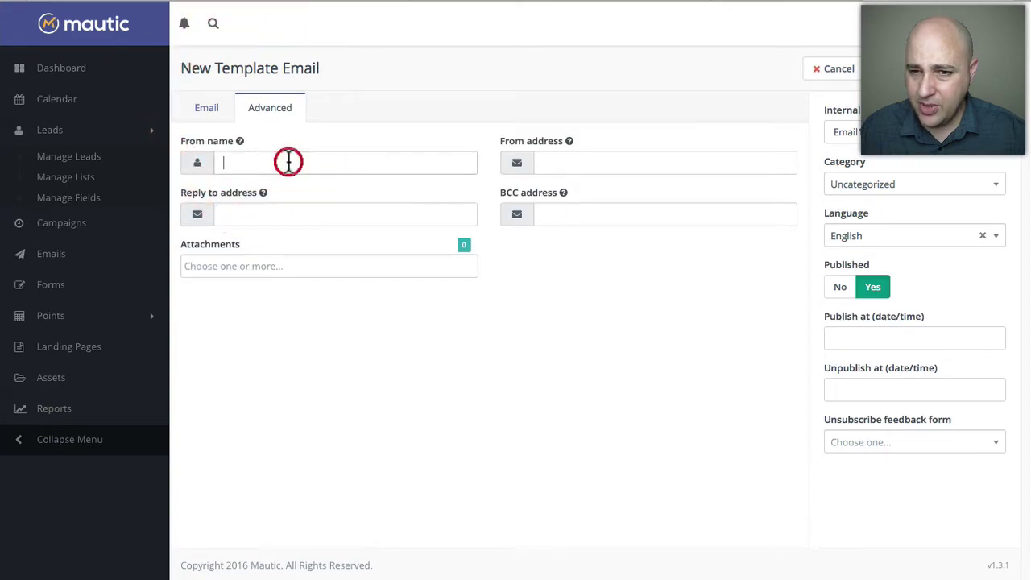
pyautogui.click(610, 153)
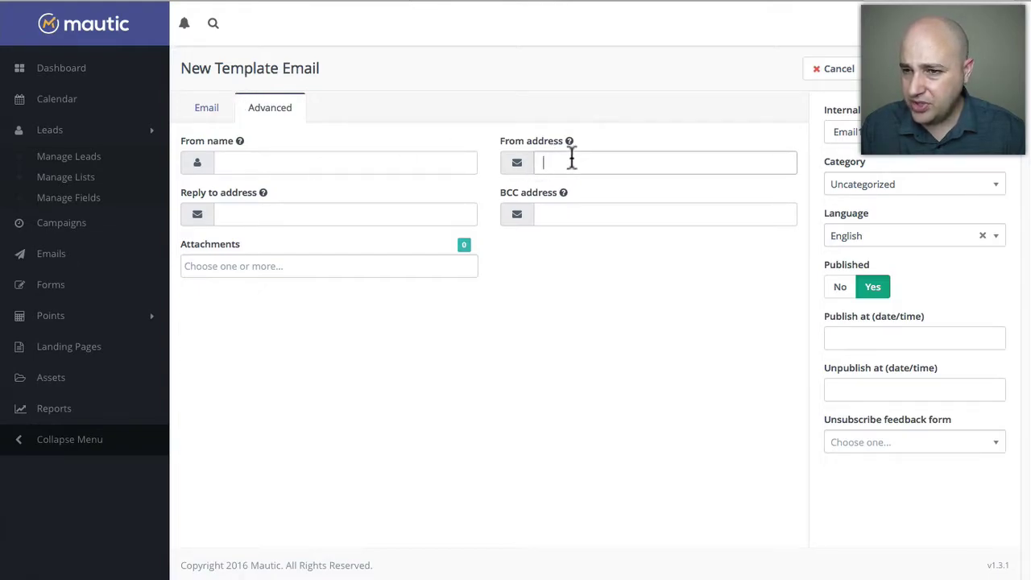
pyautogui.click(211, 113)
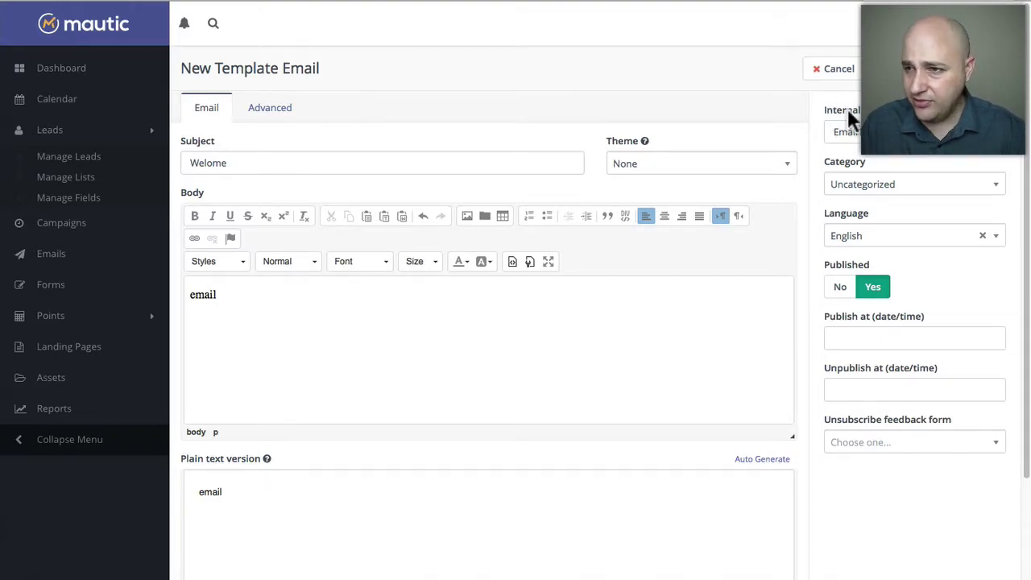
pyautogui.click(816, 69)
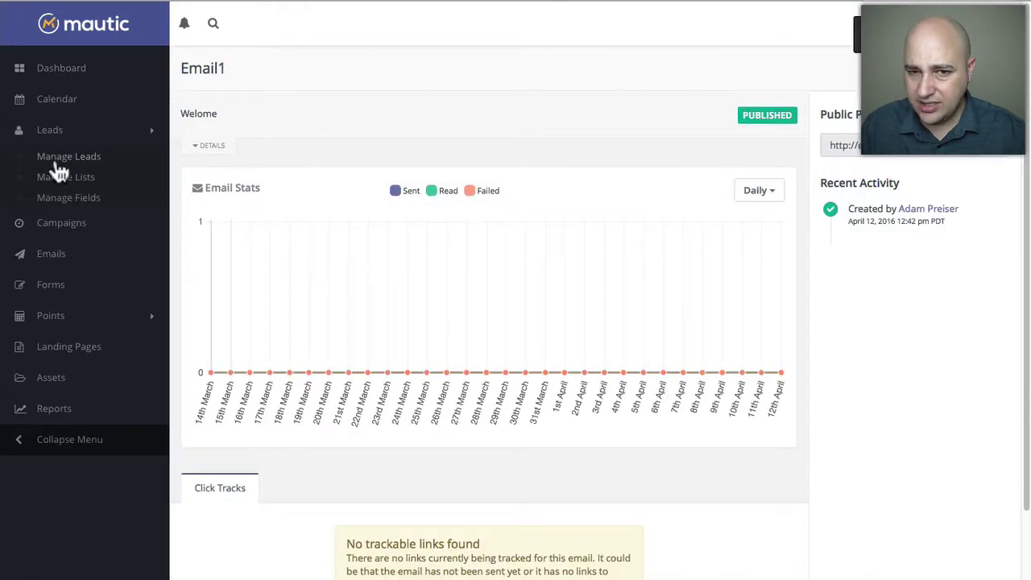
# Step: Check the emails list, then start a new form of the campaign type
pyautogui.click(54, 254)
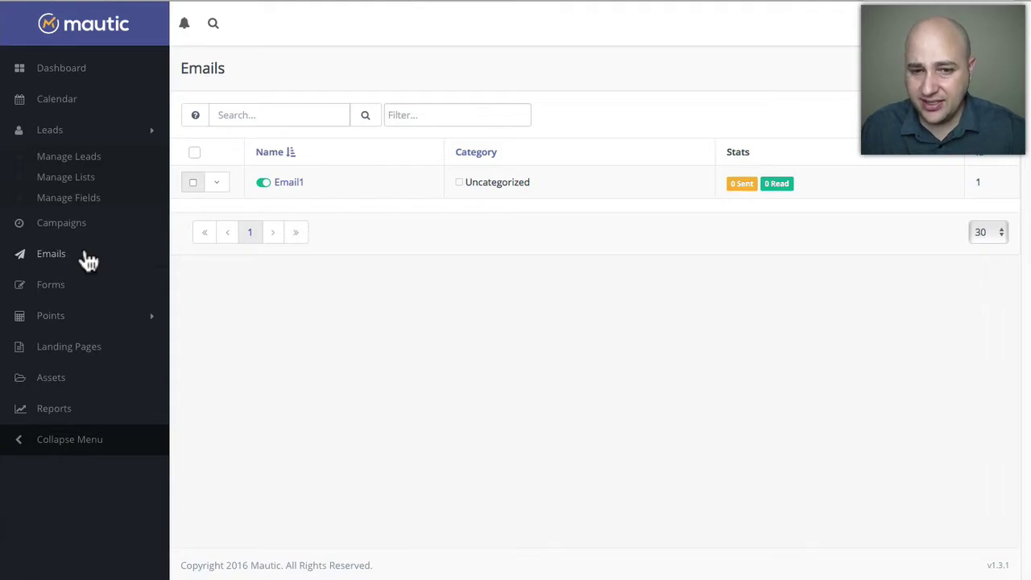
pyautogui.click(49, 292)
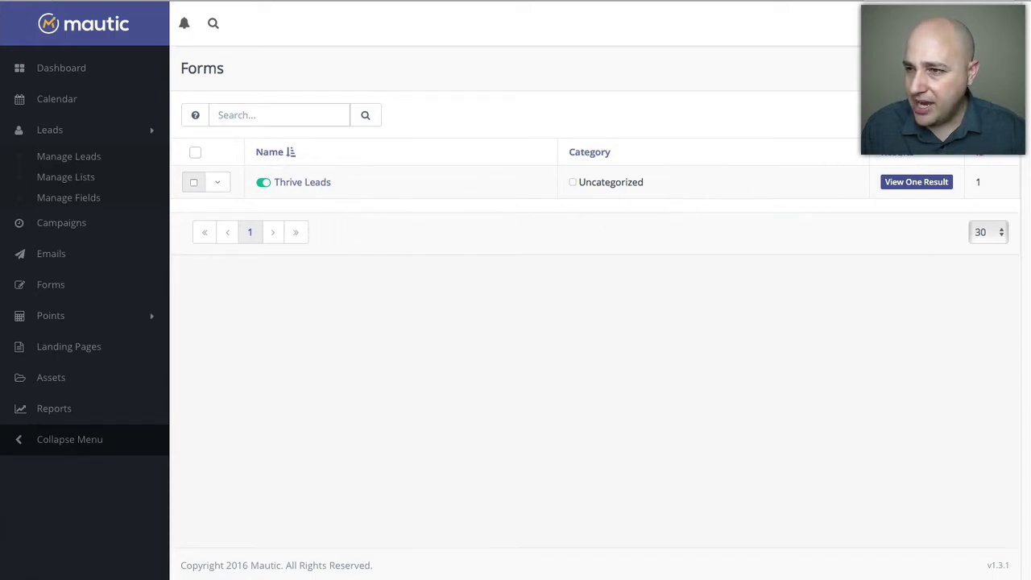
pyautogui.click(796, 71)
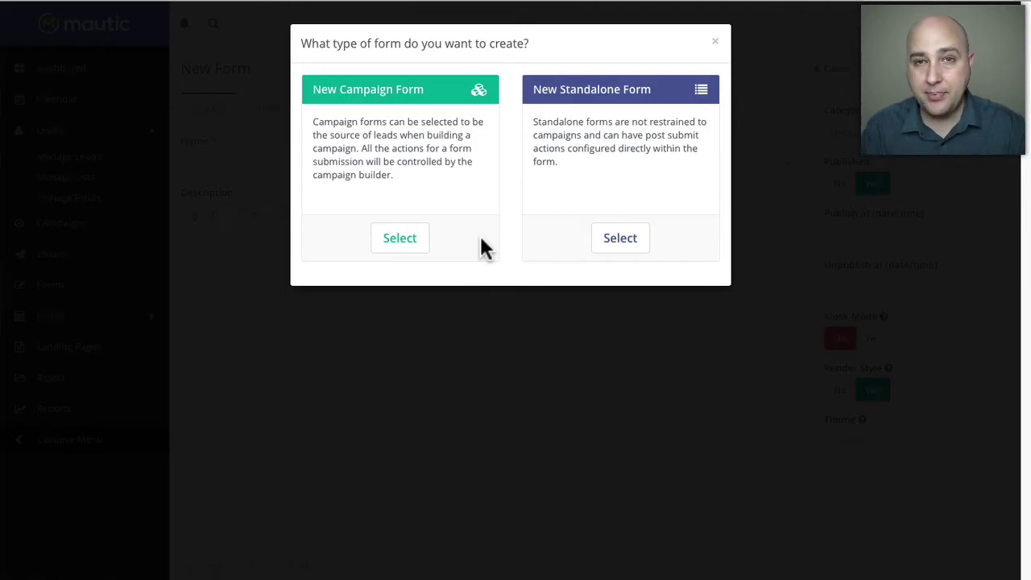
pyautogui.click(398, 240)
# Step: Name the new form "Campaign Form"
pyautogui.click(270, 163)
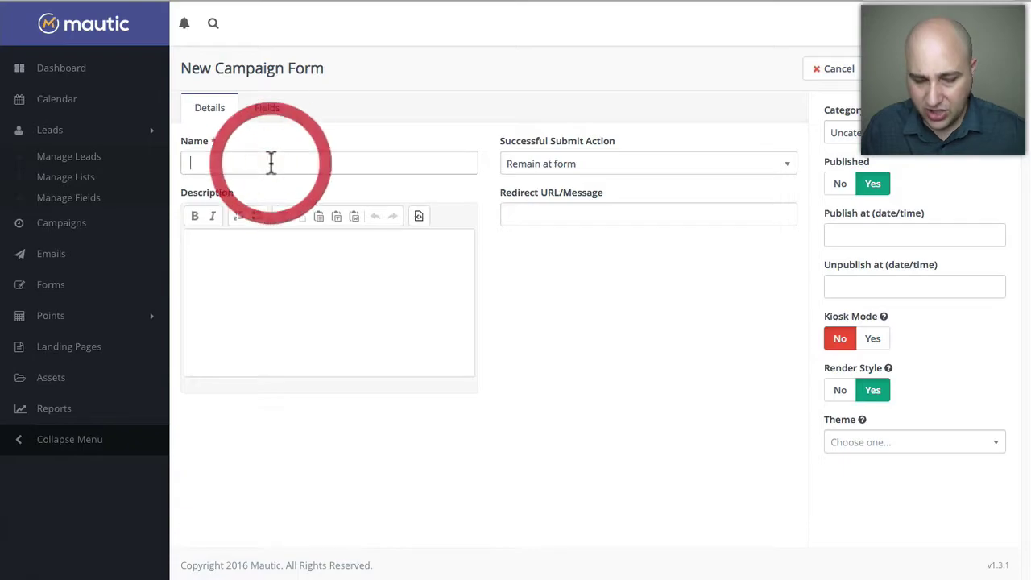
pyautogui.write('Campai')
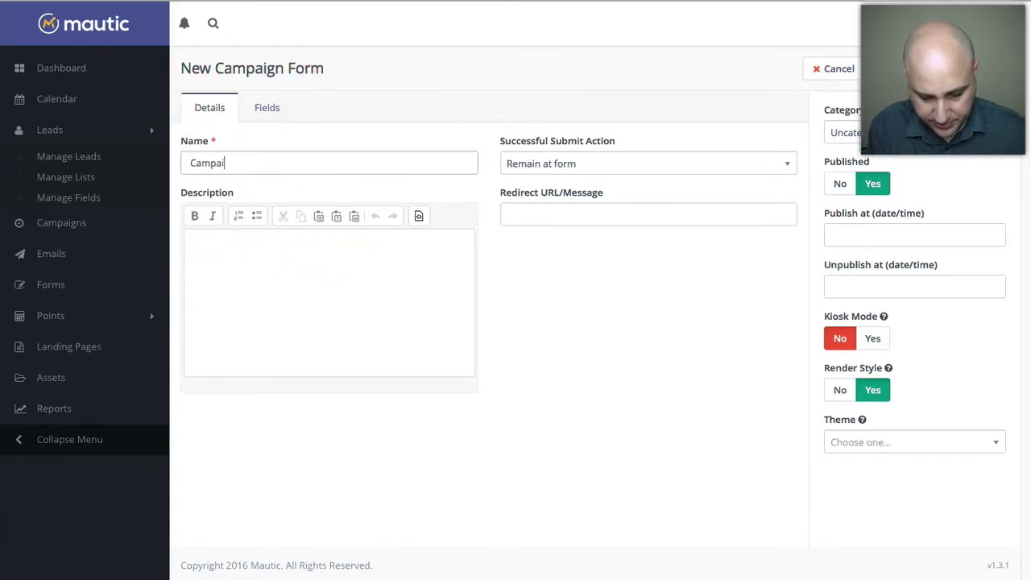
pyautogui.write('gn Form')
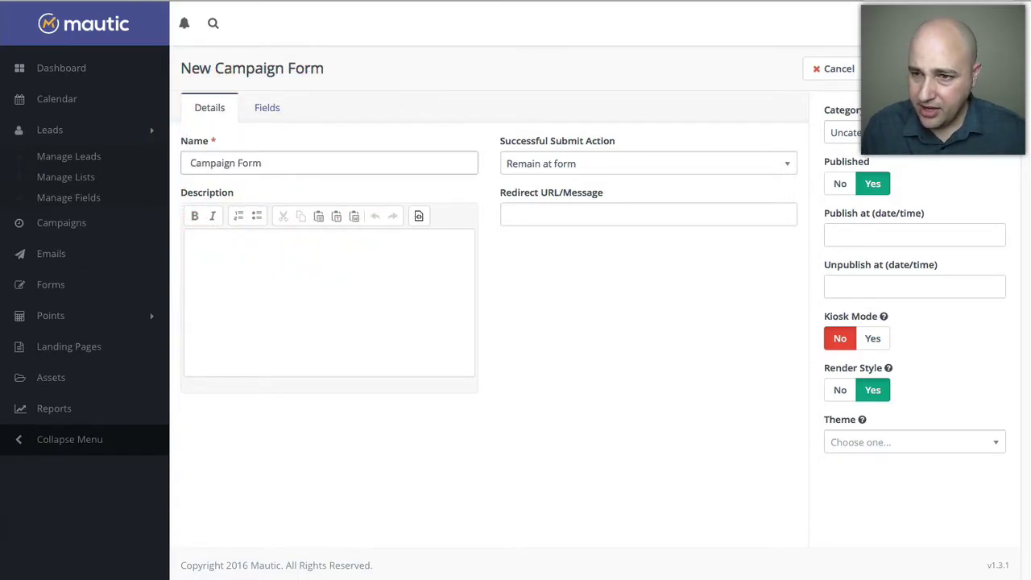
pyautogui.click(474, 176)
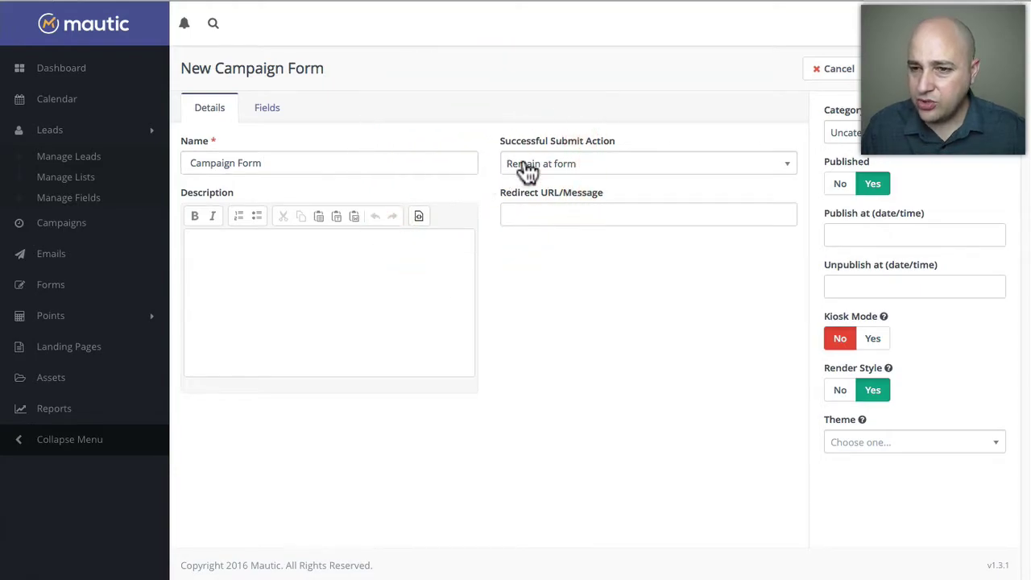
# Step: Set the form's successful submit action to Remain at form and leave the redirect URL/message empty
pyautogui.moveTo(498, 142); pyautogui.dragTo(612, 138)
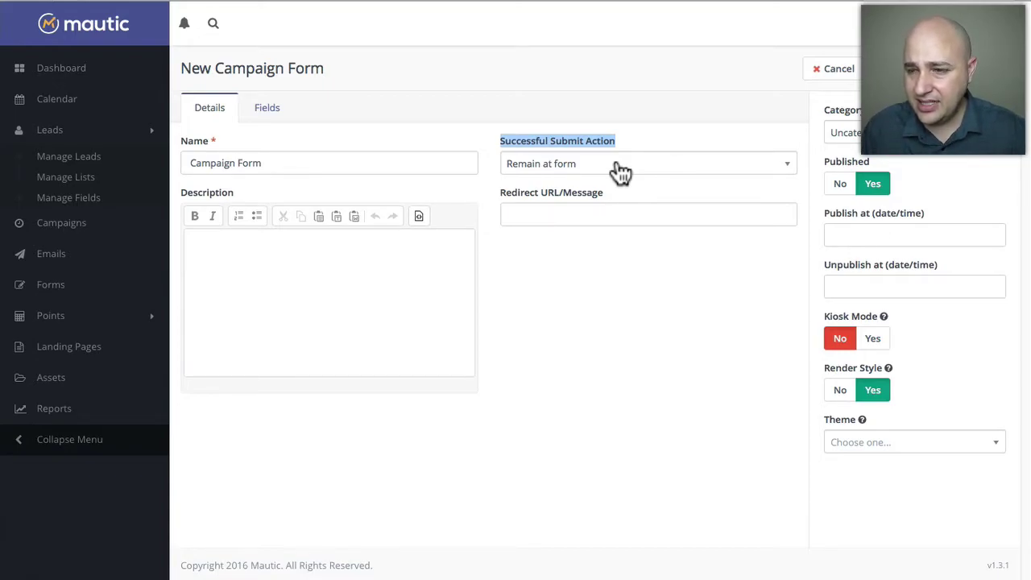
pyautogui.click(618, 171)
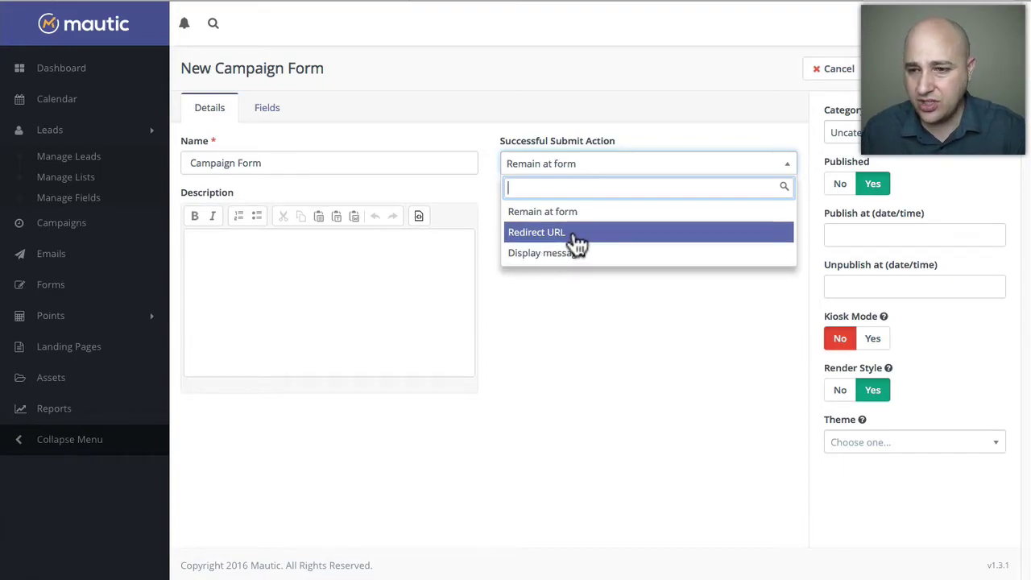
pyautogui.click(518, 212)
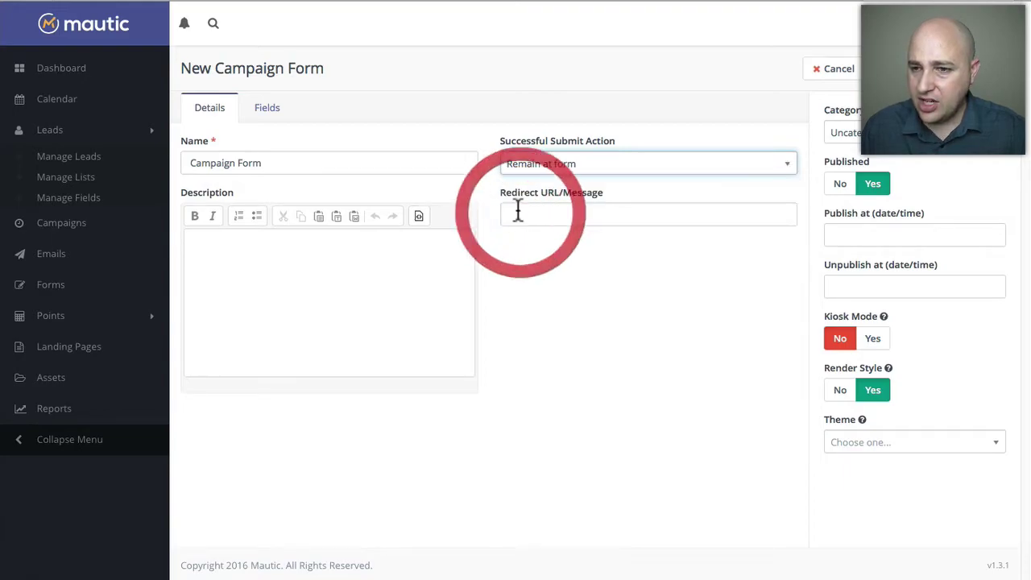
pyautogui.click(502, 258)
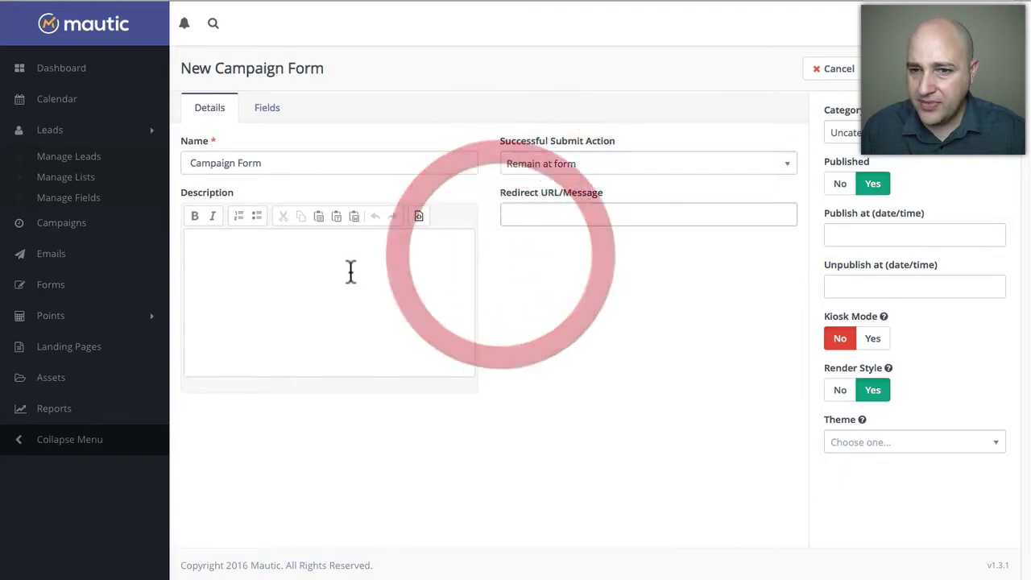
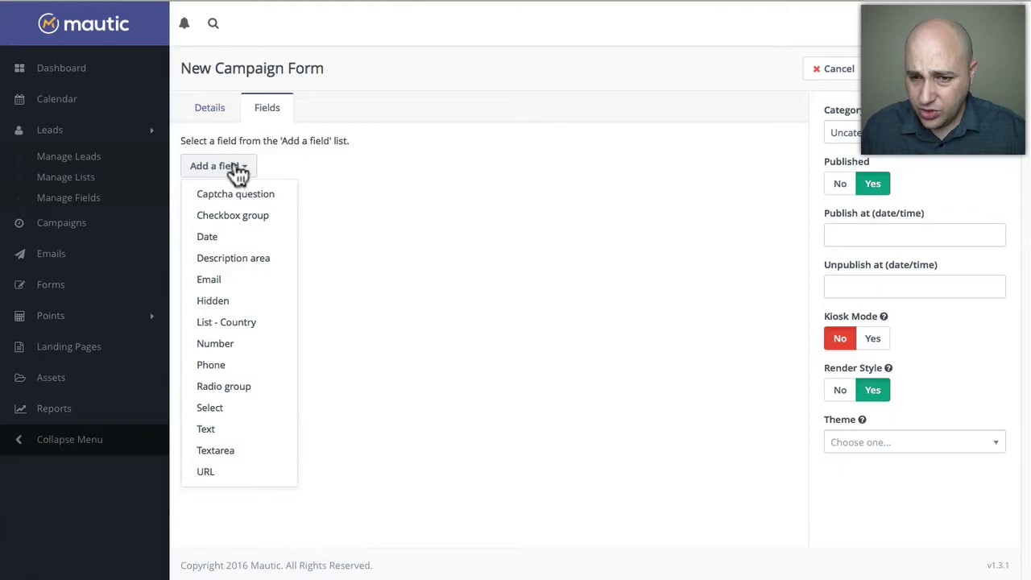
# Step: Add a text field labelled "First name" to the form and match it to the core First Name lead field
pyautogui.click(213, 435)
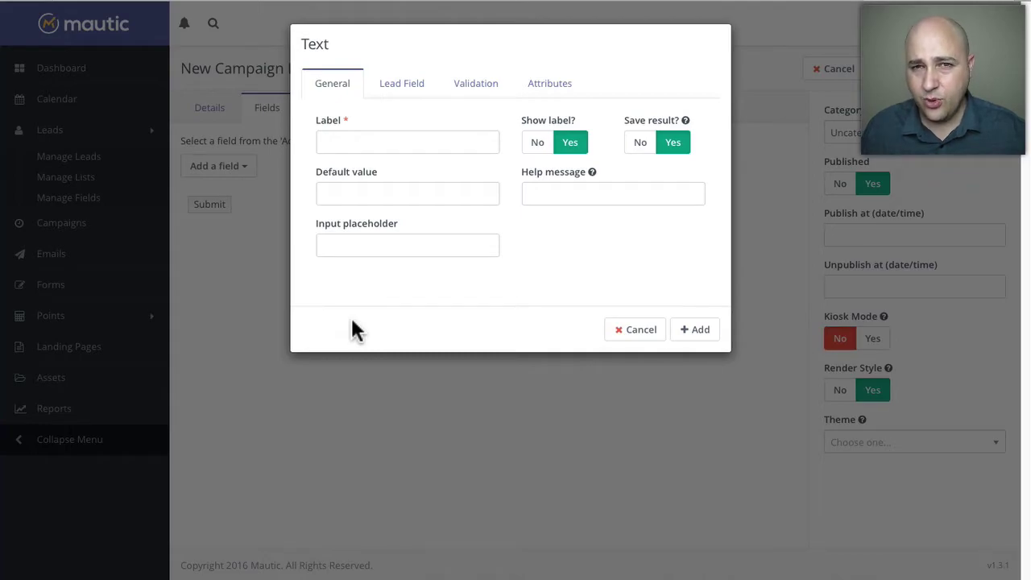
pyautogui.click(375, 139)
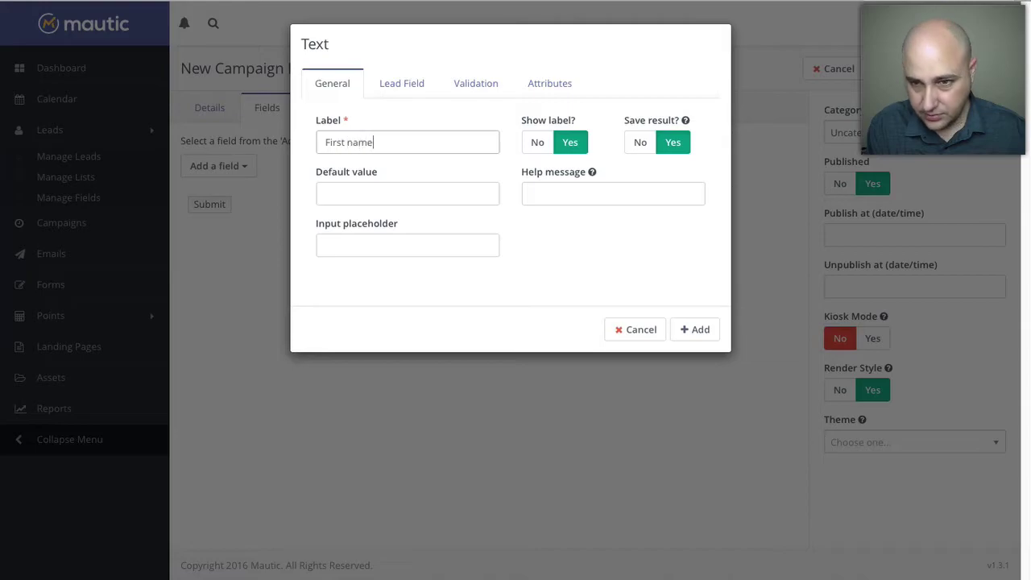
pyautogui.click(403, 85)
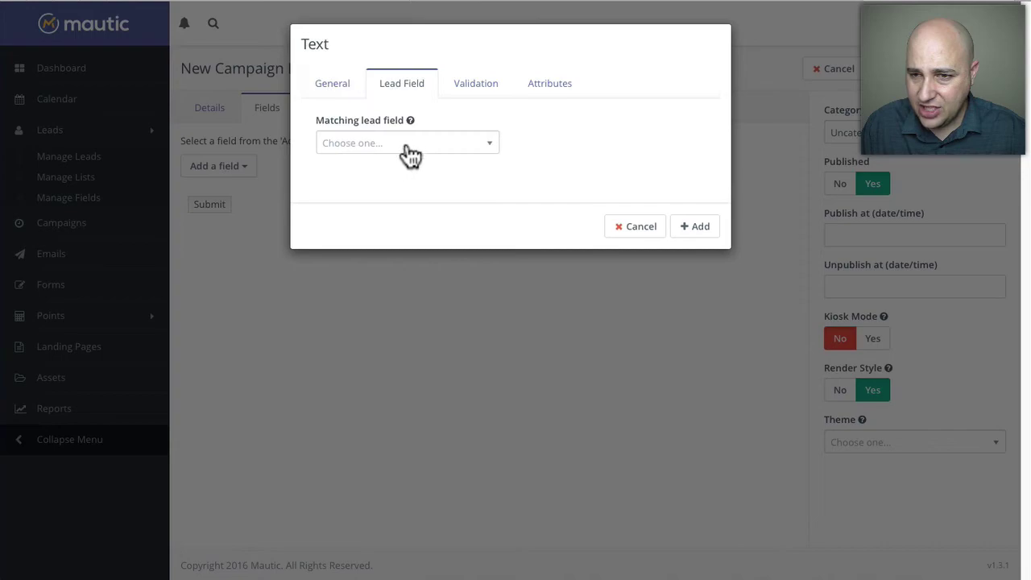
pyautogui.click(491, 152)
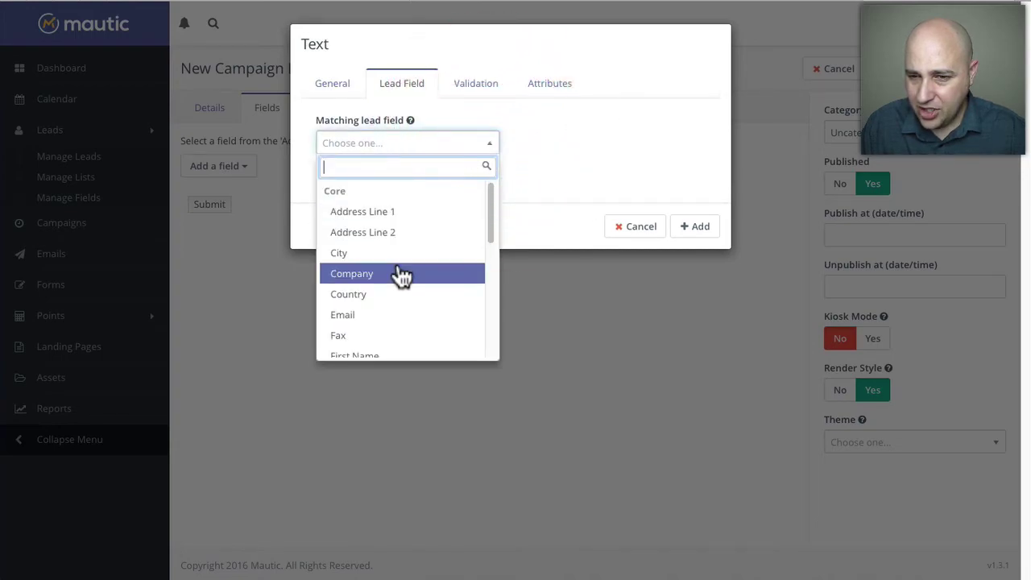
pyautogui.scroll(-1, 399, 276)
pyautogui.click(370, 322)
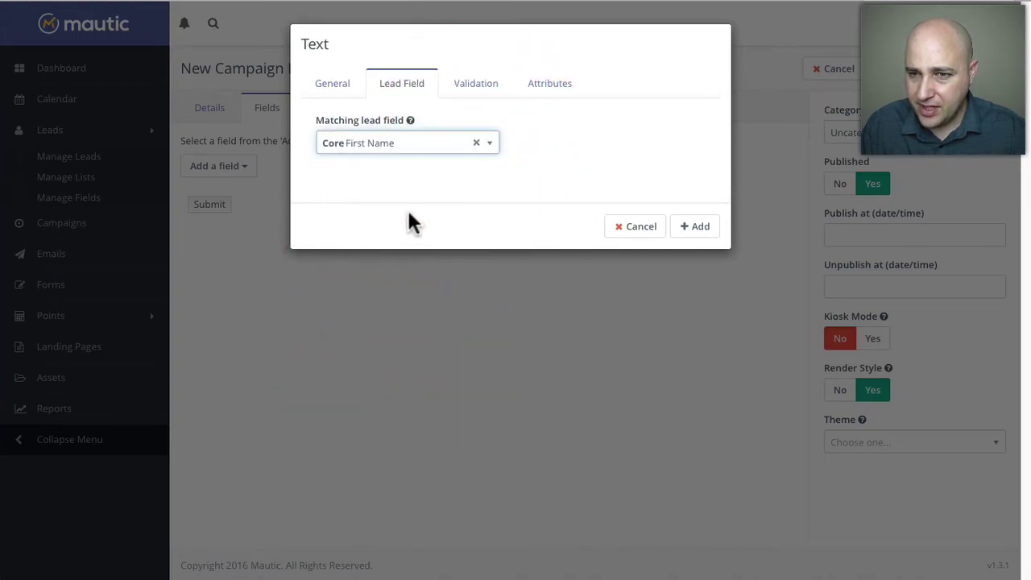
pyautogui.click(411, 200)
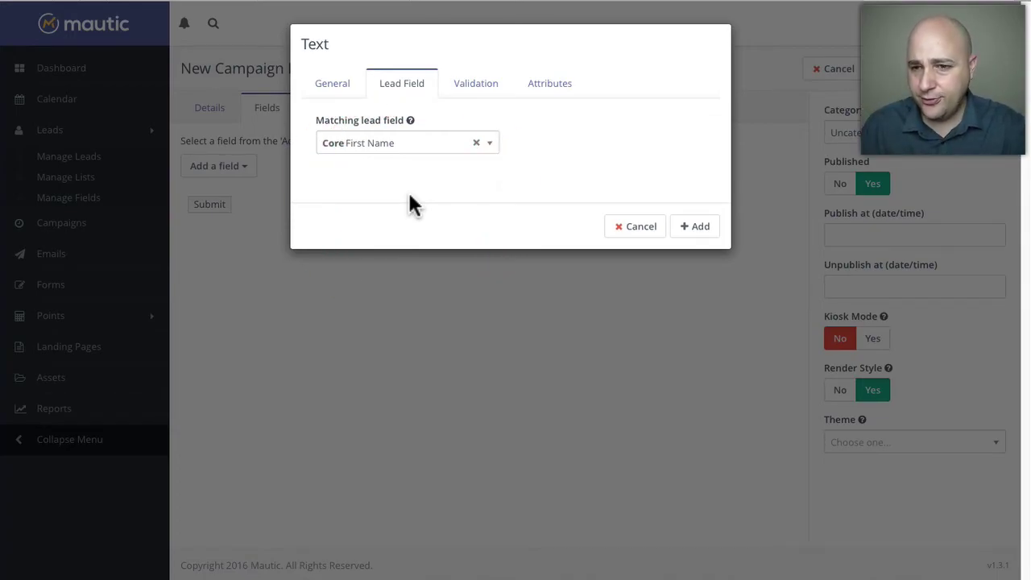
pyautogui.click(702, 230)
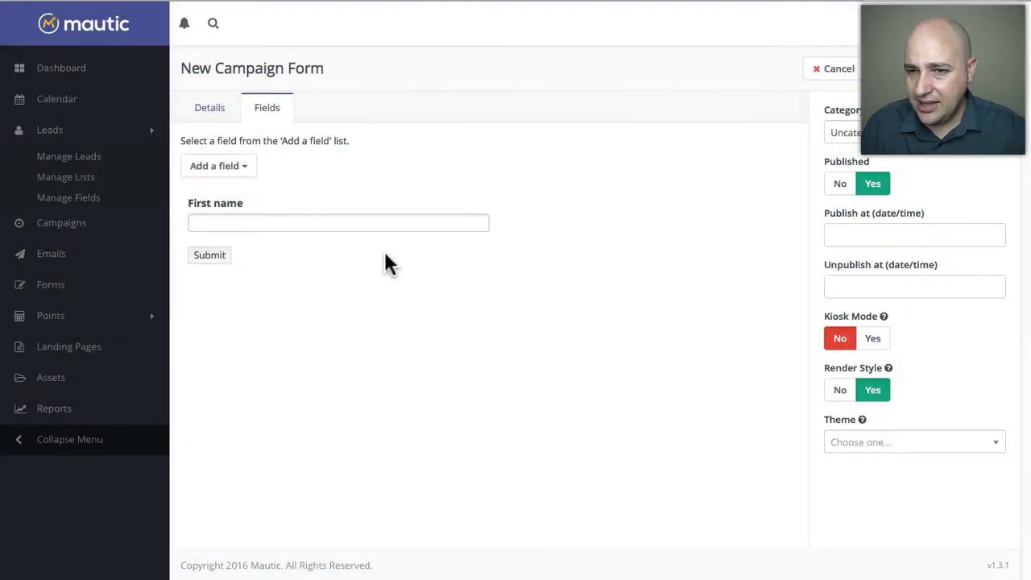
# Step: Add an email field labelled "Email" to the form, keeping the core Email lead field as its match
pyautogui.click(243, 171)
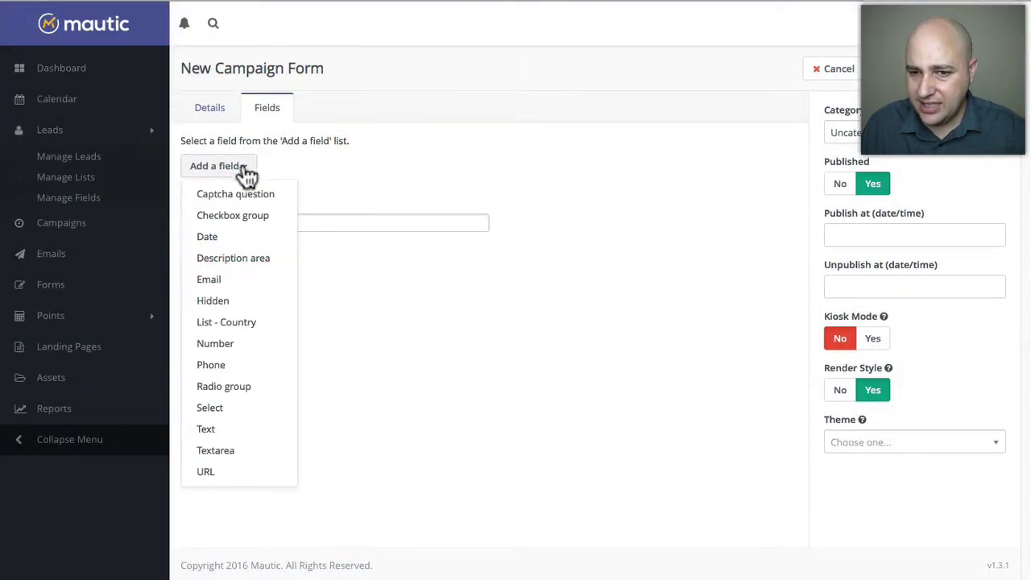
pyautogui.click(218, 280)
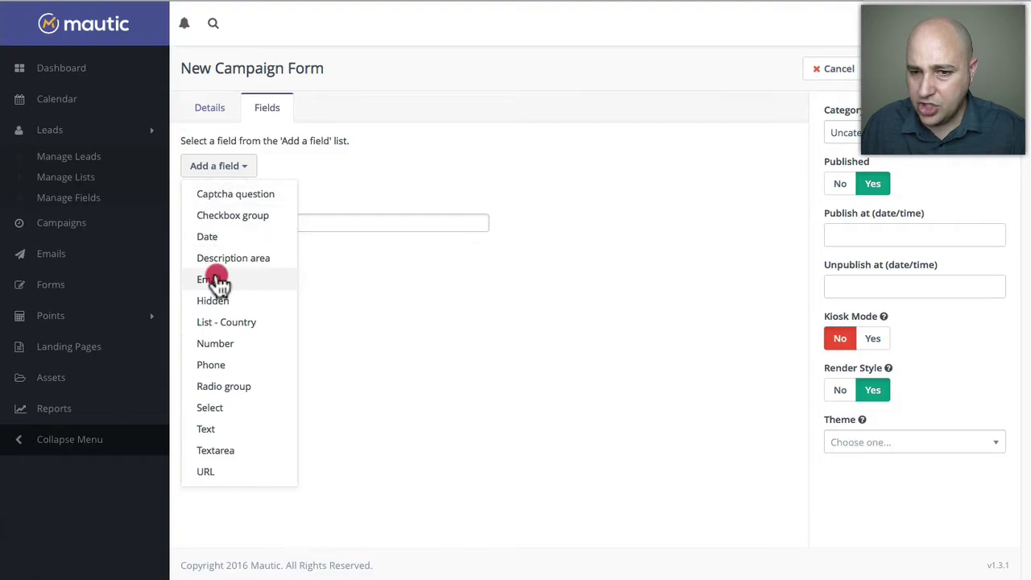
pyautogui.click(345, 138)
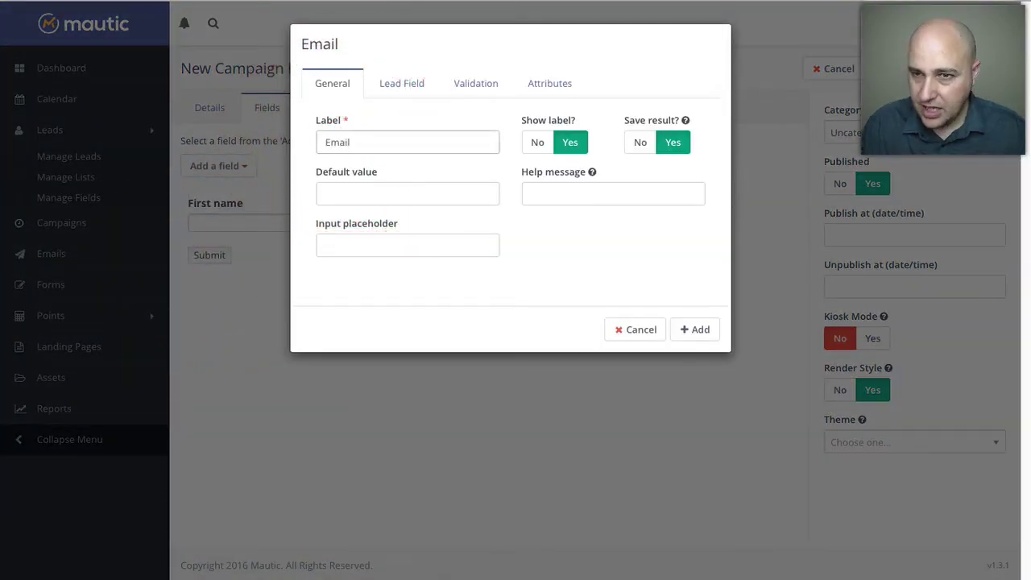
pyautogui.click(405, 91)
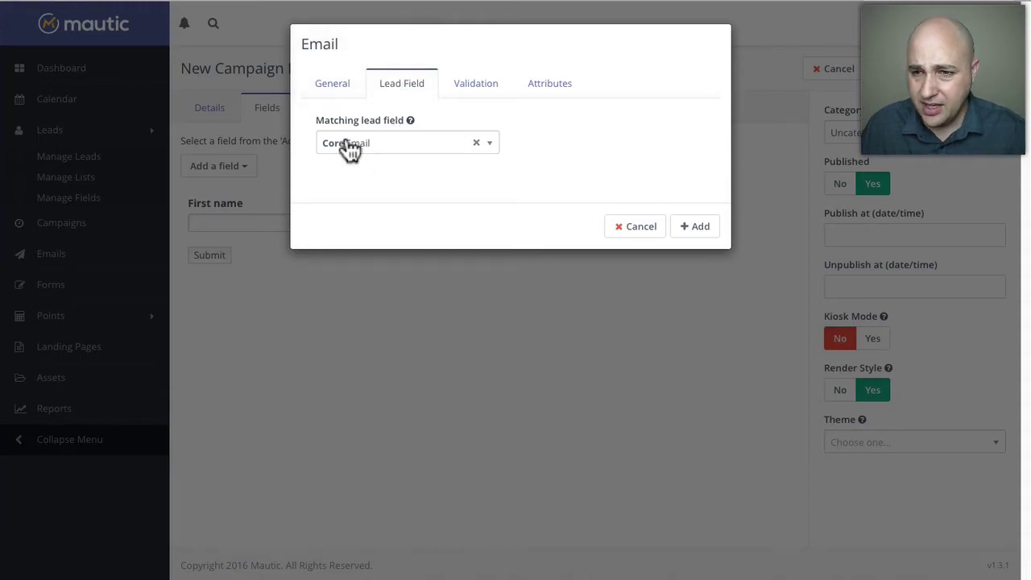
pyautogui.click(705, 230)
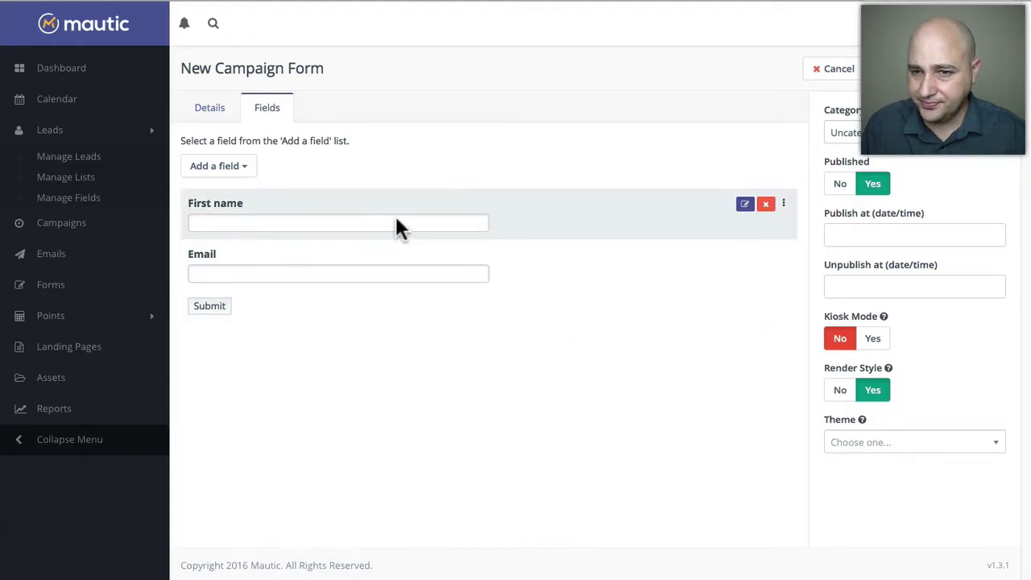
# Step: Save the campaign form and check it in the forms list
pyautogui.click(902, 68)
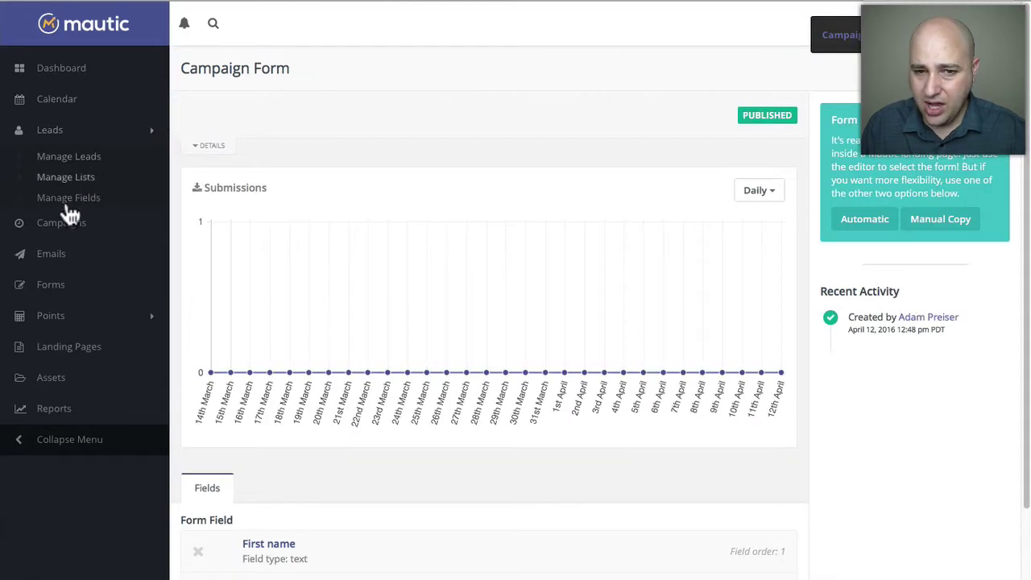
pyautogui.click(54, 286)
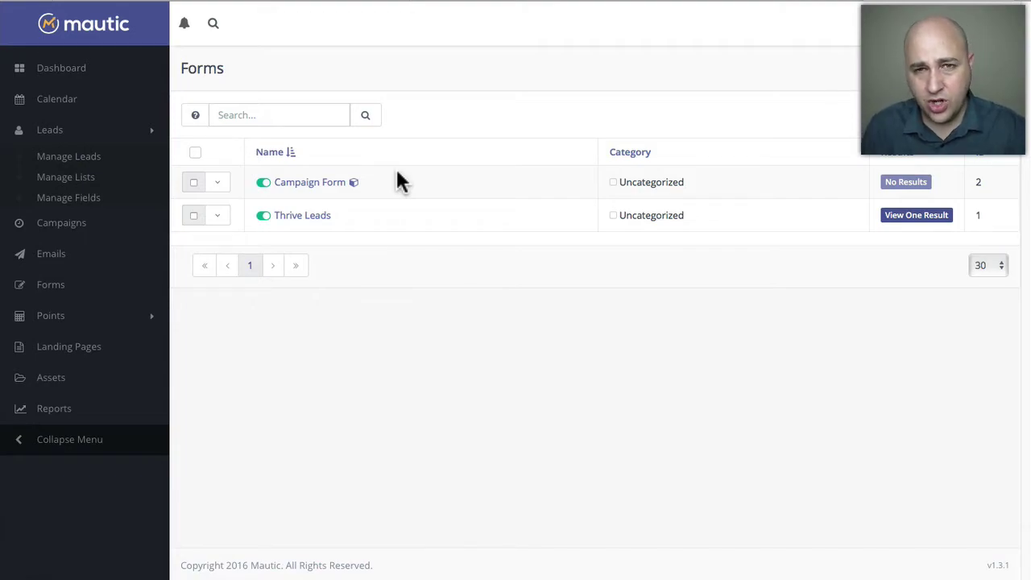
pyautogui.moveTo(357, 188)
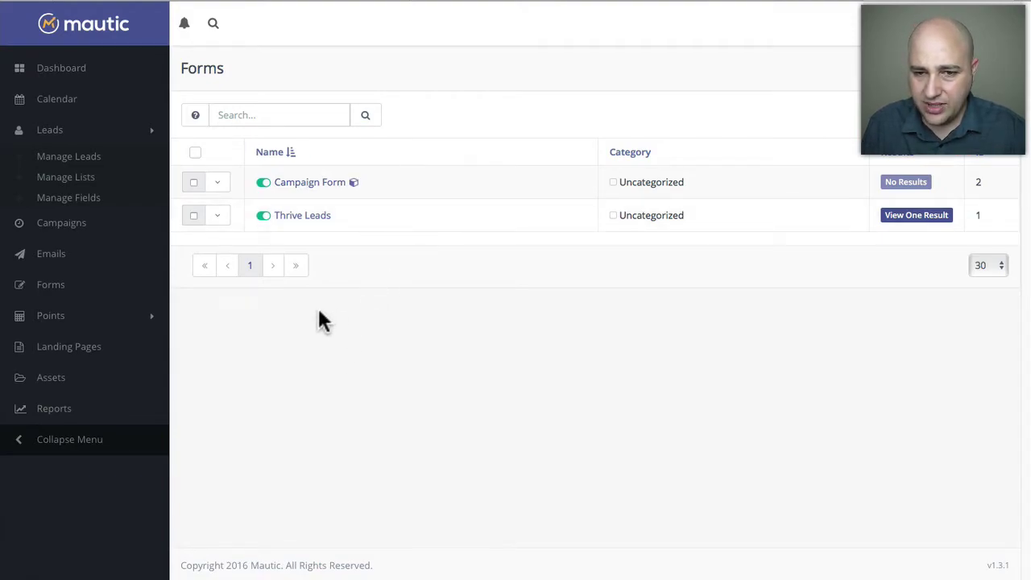
# Step: Start a new campaign and name it "Lead Magnet A Autoresponder"
pyautogui.click(50, 223)
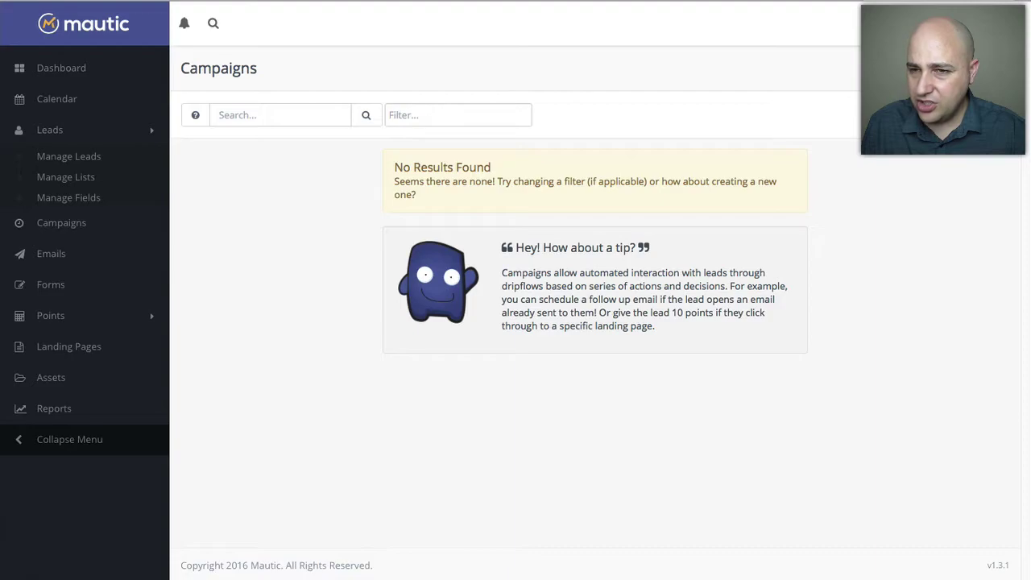
pyautogui.click(992, 69)
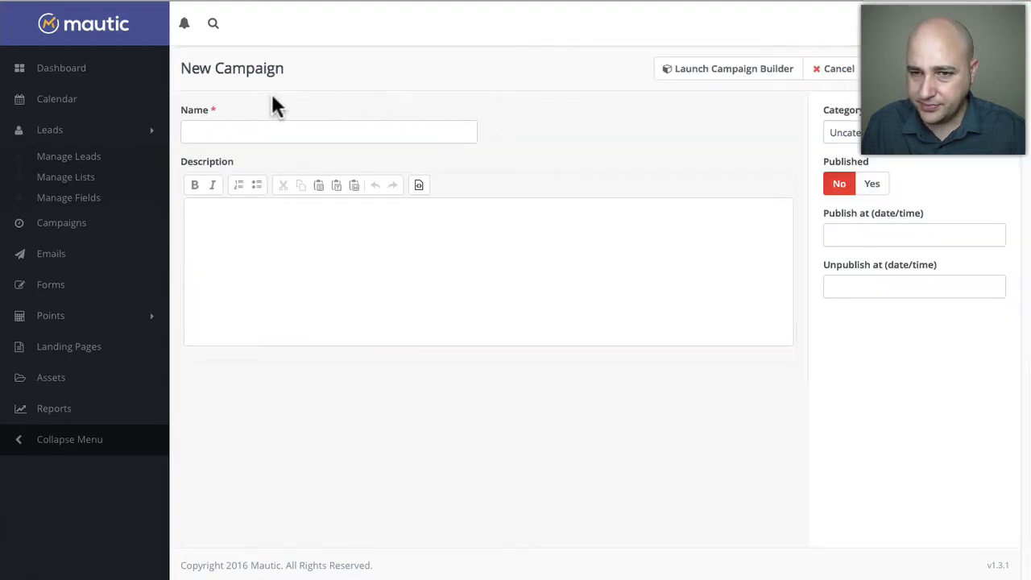
pyautogui.click(226, 131)
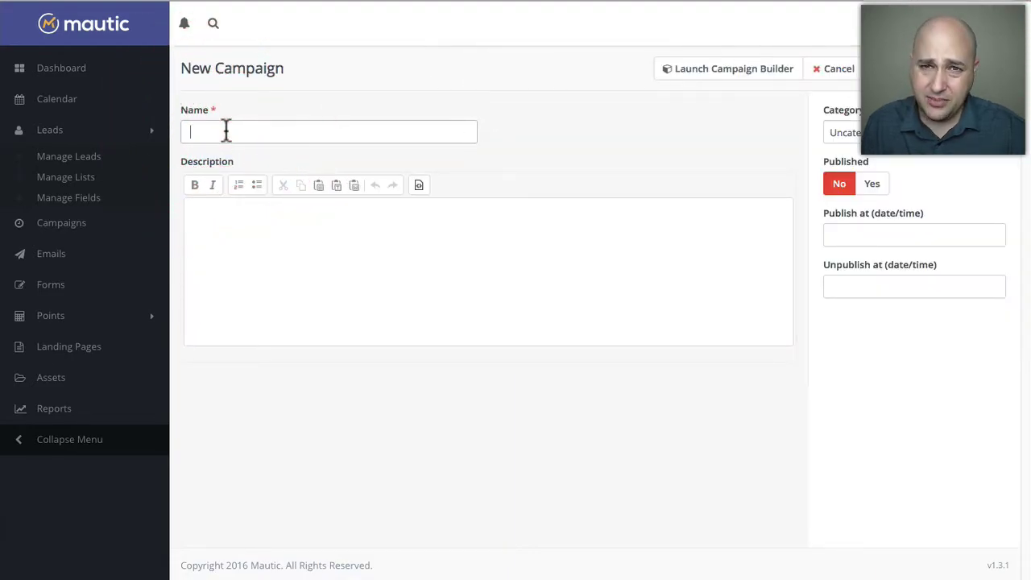
pyautogui.write('Lead Magnet A Autoresponder')
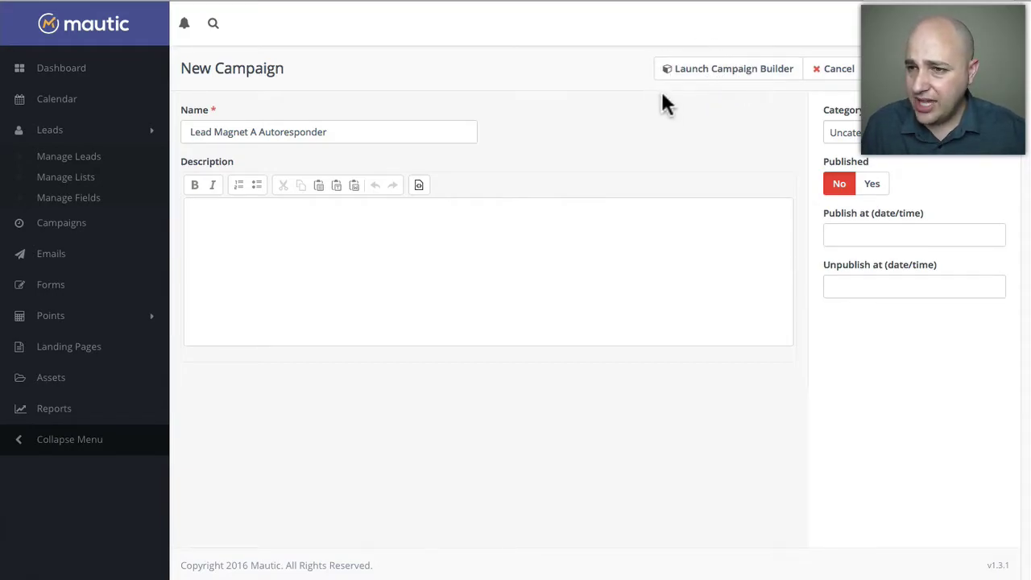
# Step: In the campaign builder, add Campaign Form as a campaign forms lead source and place its box at the canvas's upper middle
pyautogui.click(733, 78)
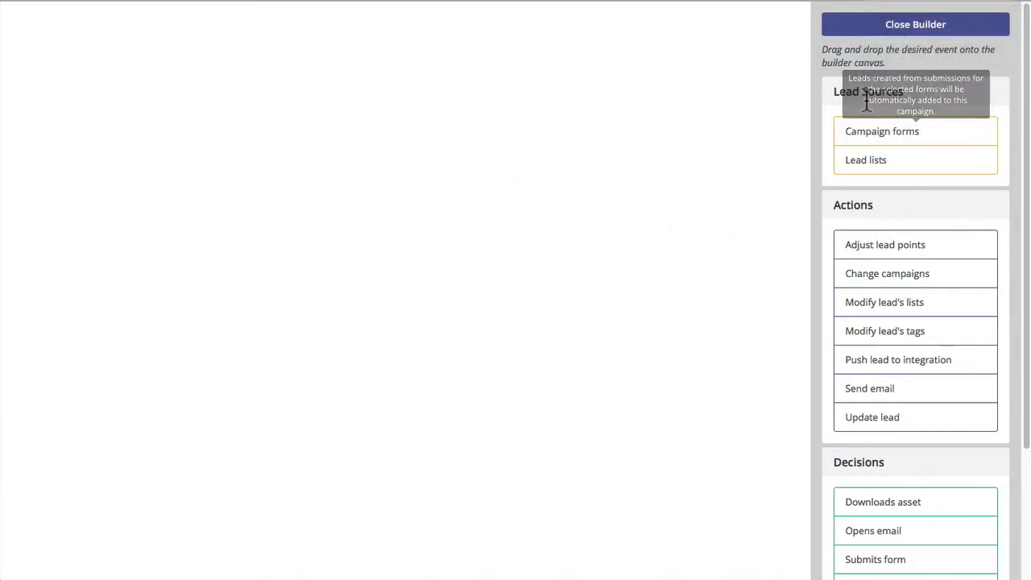
pyautogui.moveTo(835, 91); pyautogui.dragTo(909, 91)
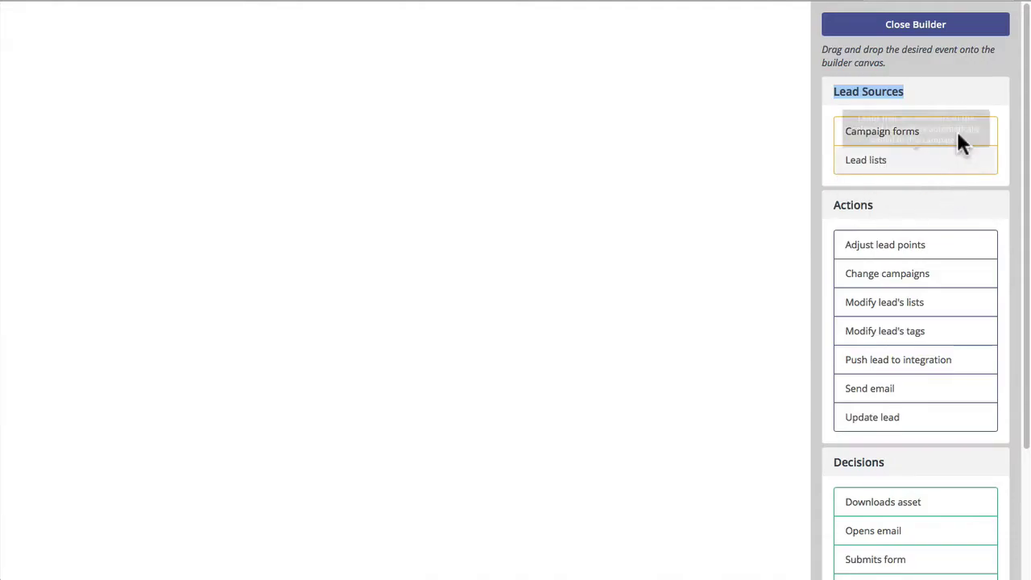
pyautogui.moveTo(852, 143); pyautogui.dragTo(546, 154)
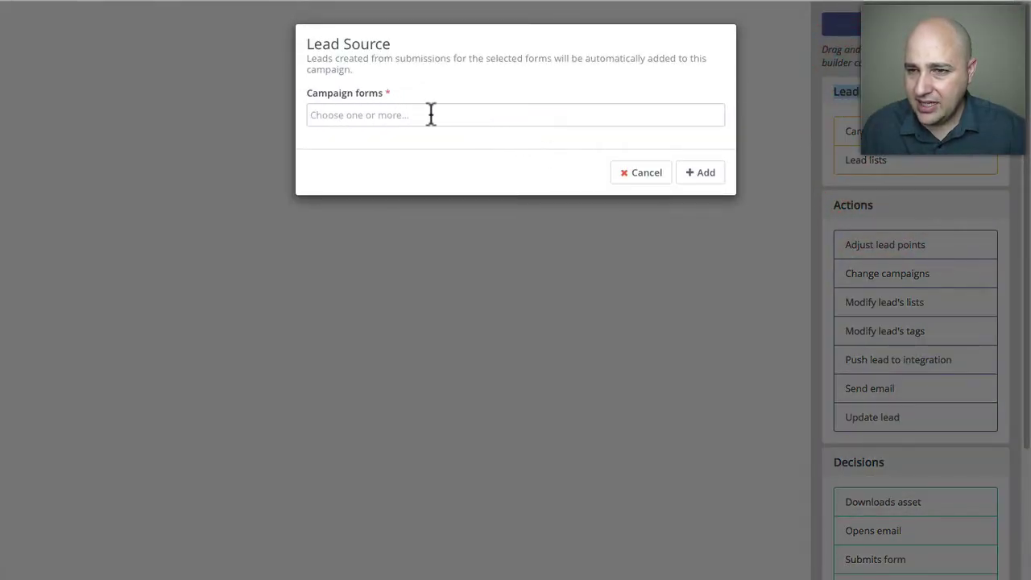
pyautogui.click(508, 113)
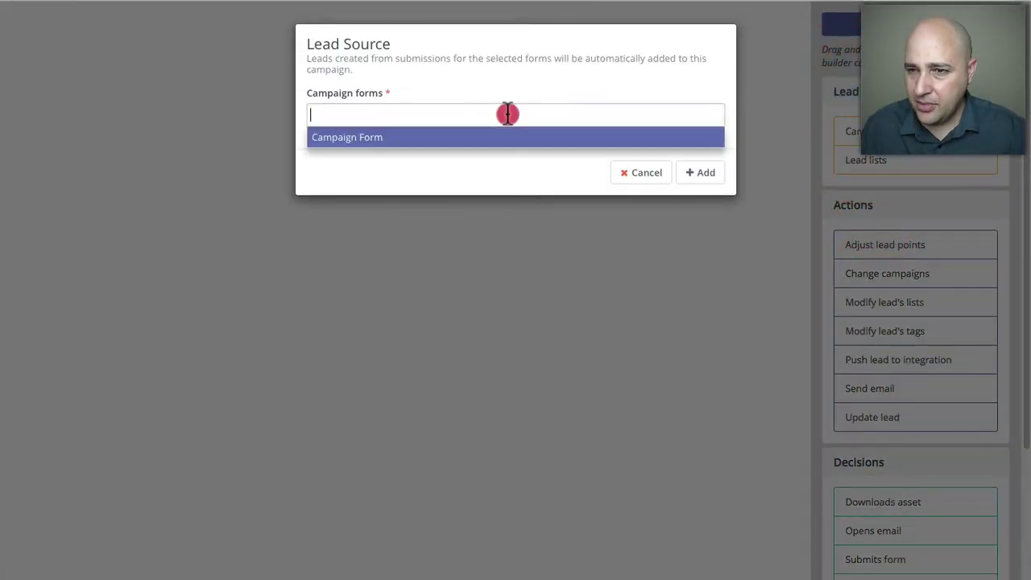
pyautogui.click(439, 144)
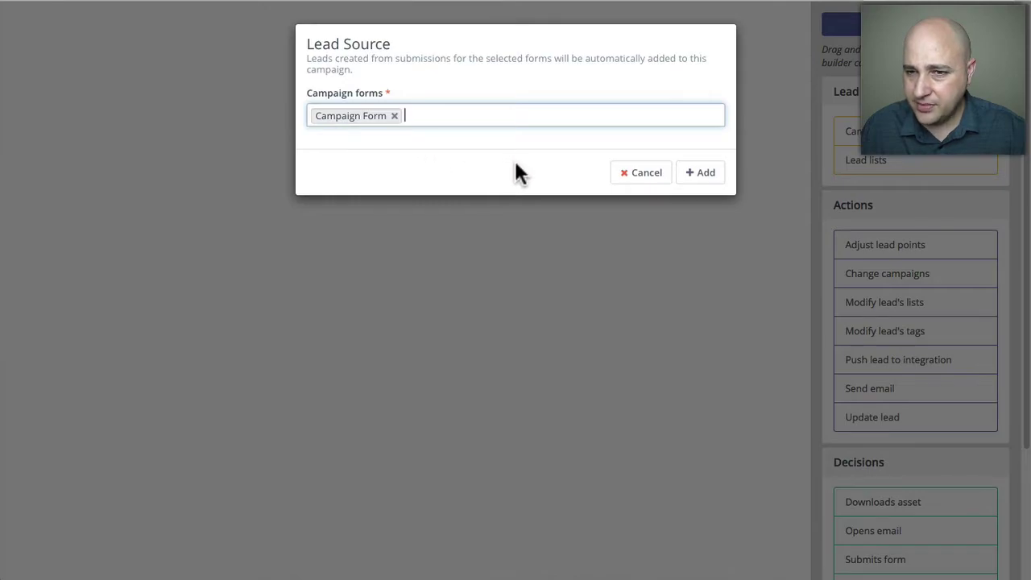
pyautogui.click(701, 174)
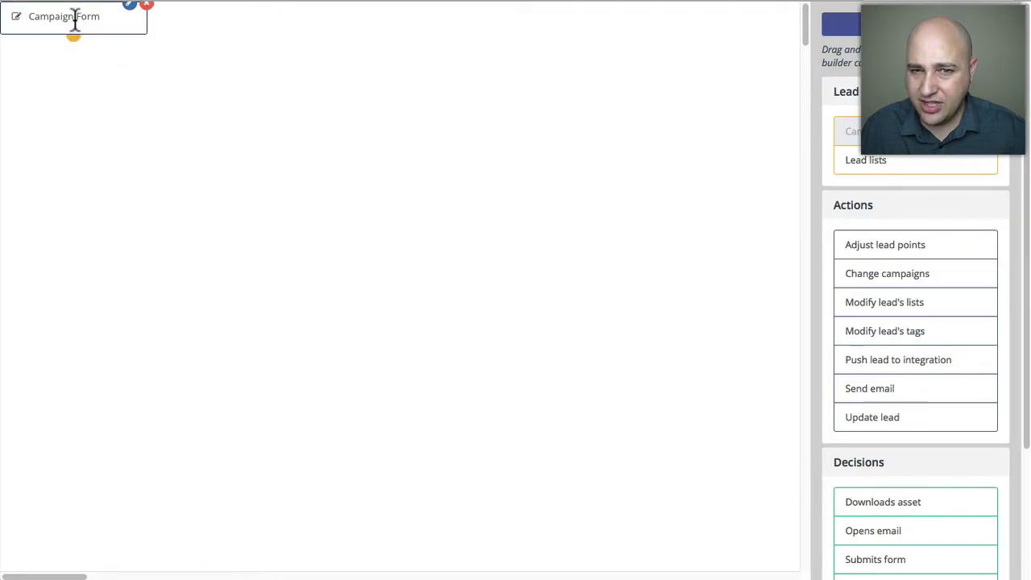
pyautogui.moveTo(122, 32); pyautogui.dragTo(163, 56)
pyautogui.moveTo(423, 53); pyautogui.dragTo(333, 27)
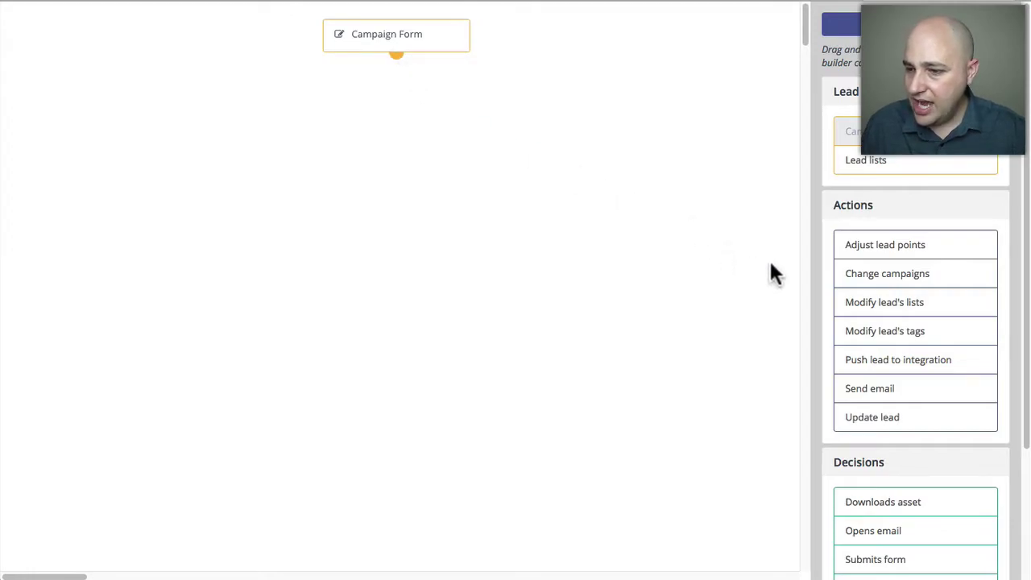
# Step: Add a Send email action to the campaign and name it "1st Email"
pyautogui.scroll(-2, 934, 290)
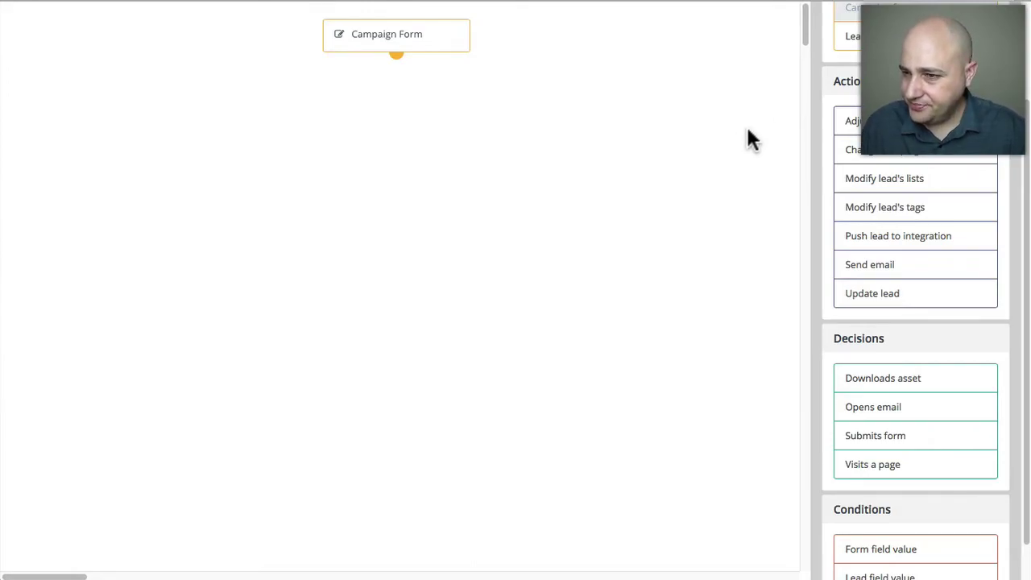
pyautogui.click(877, 263)
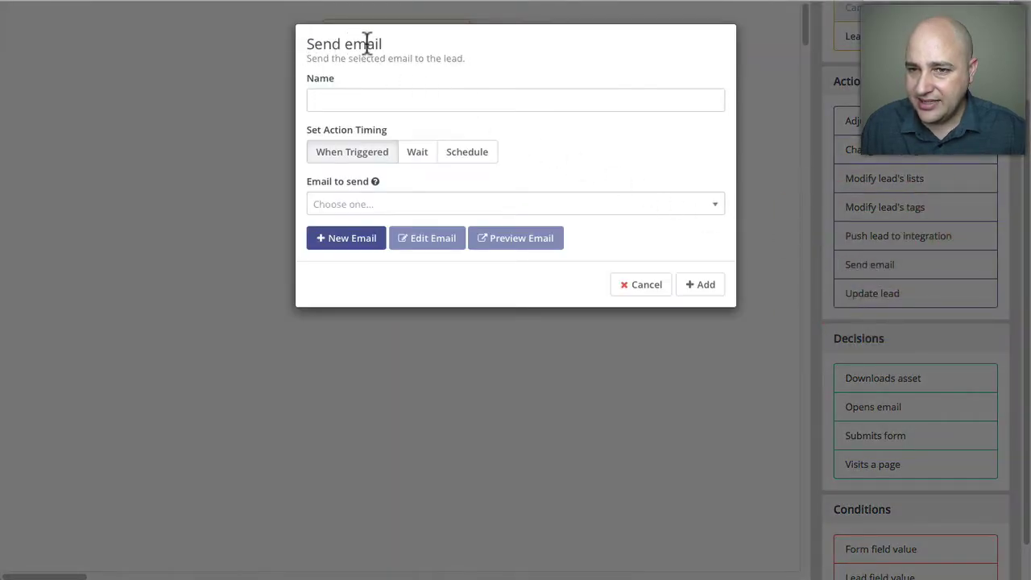
pyautogui.click(368, 98)
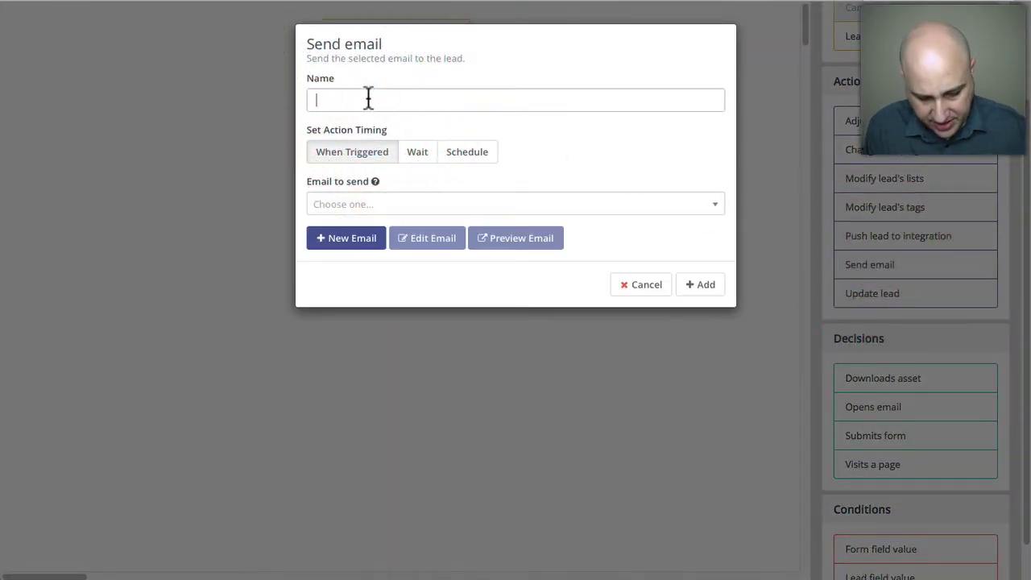
pyautogui.write('Ema')
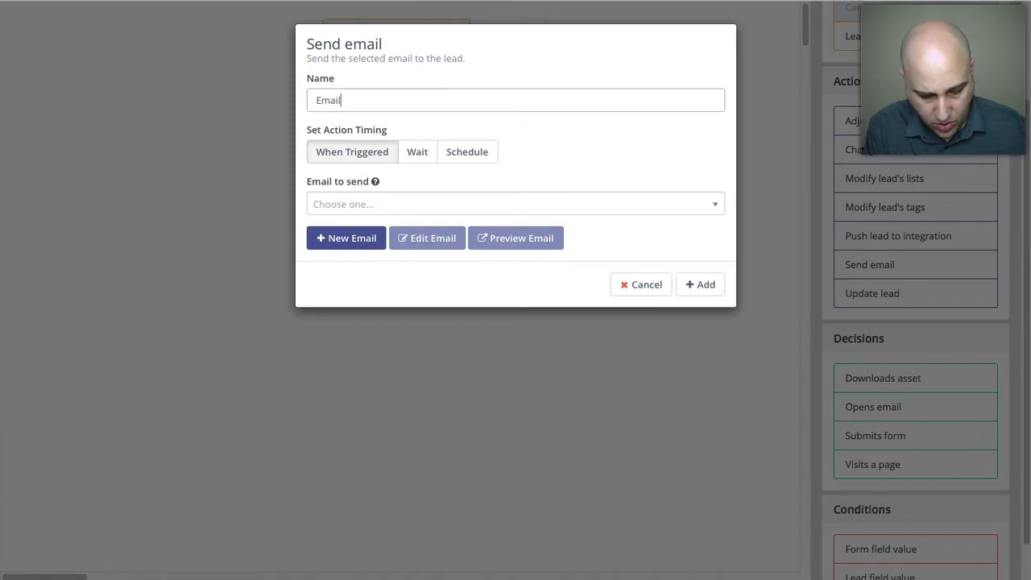
pyautogui.write('il')
pyautogui.press('BackSpace')
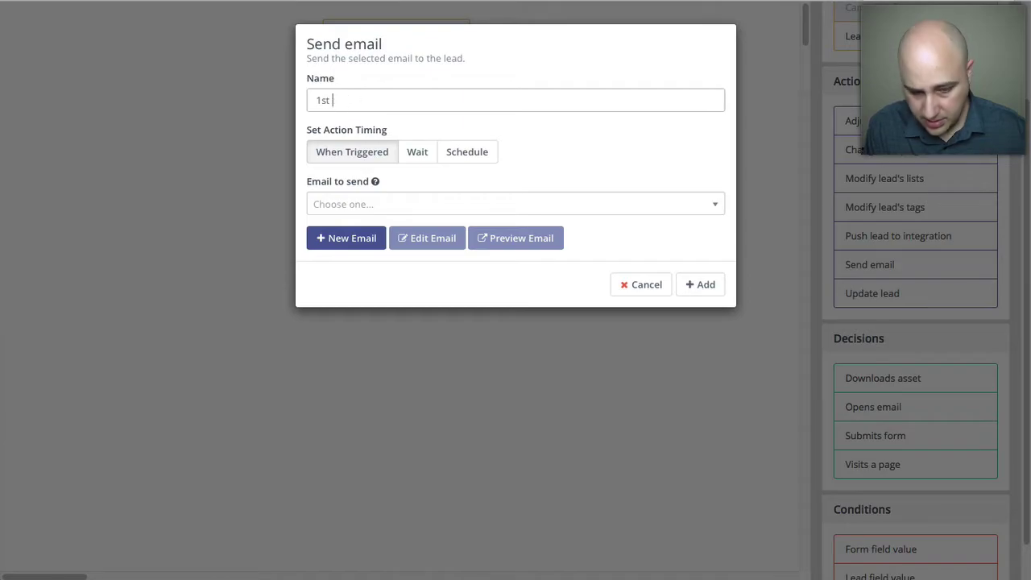
pyautogui.write('1st Email')
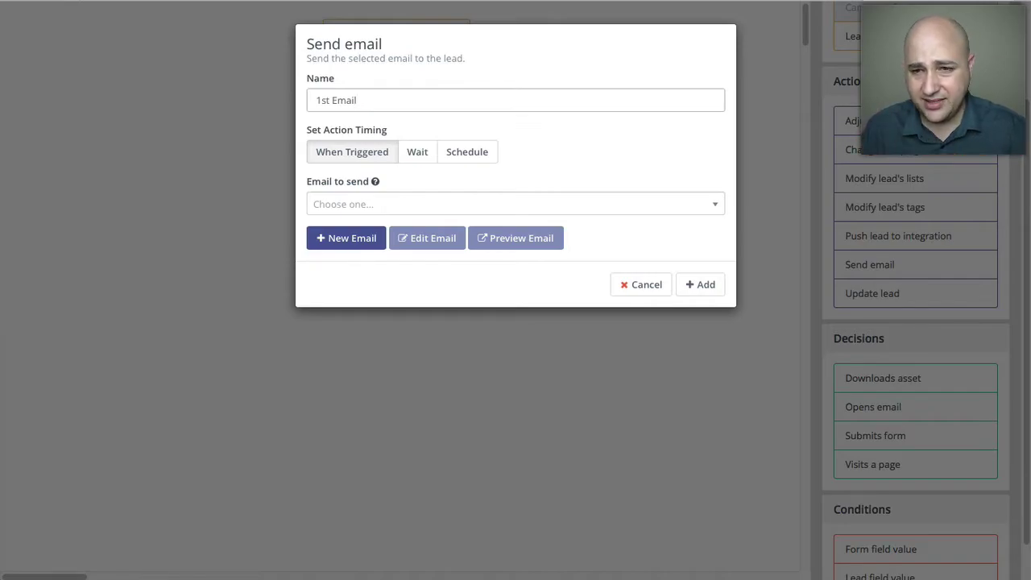
# Step: Set the 1st Email action's timing to wait 5 minutes
pyautogui.click(379, 161)
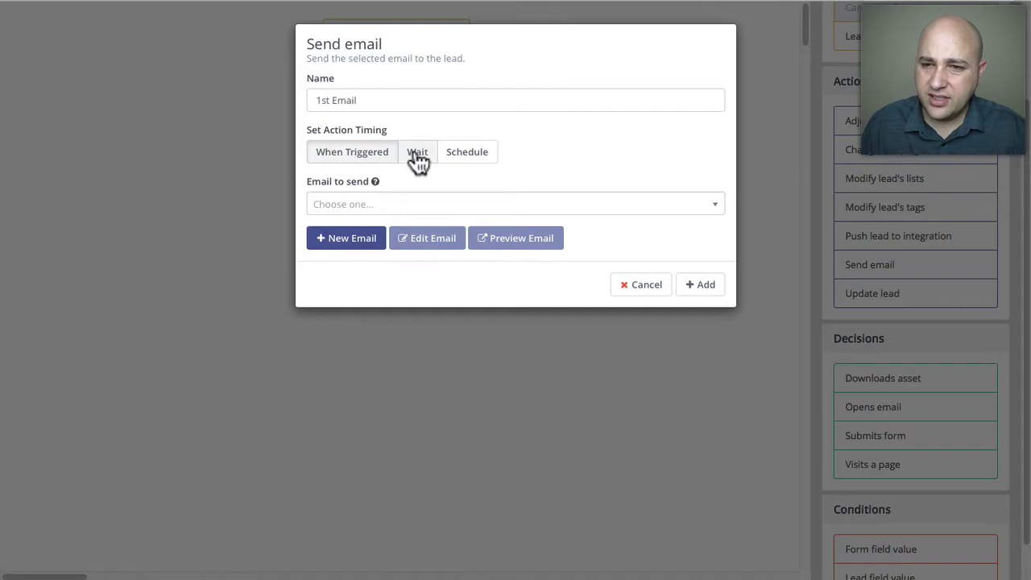
pyautogui.click(418, 160)
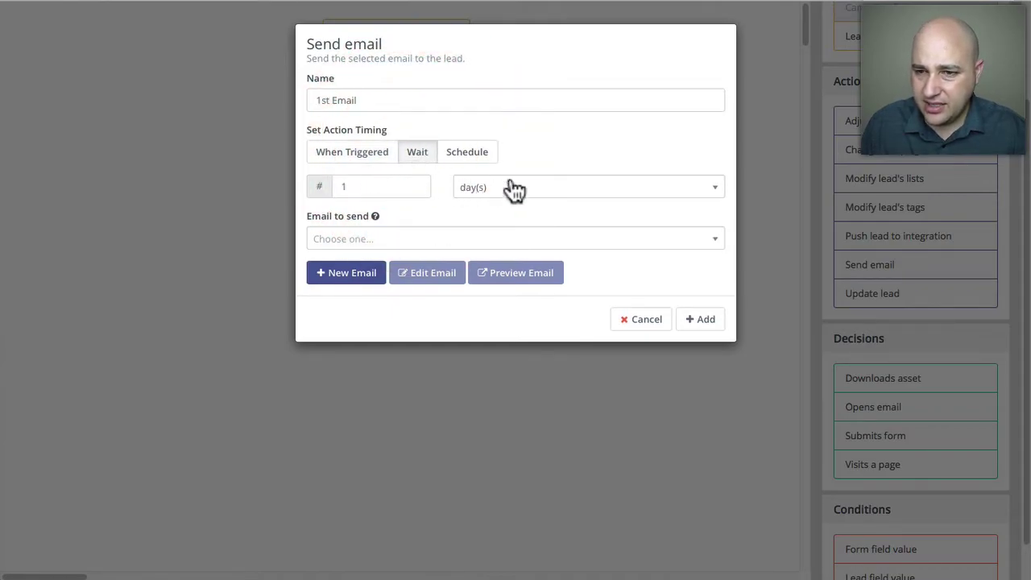
pyautogui.doubleClick(331, 186)
pyautogui.write('5')
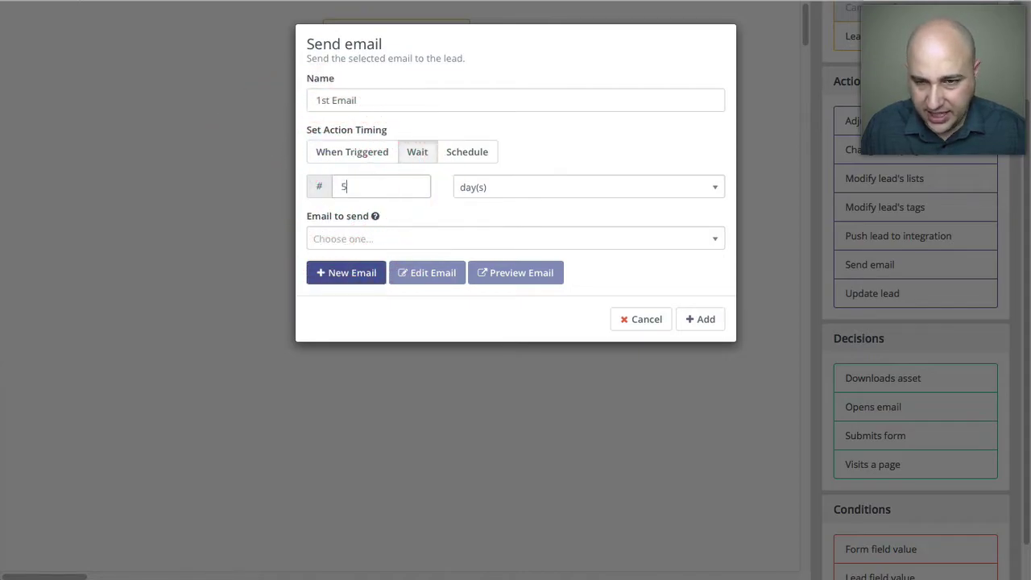
pyautogui.click(509, 196)
pyautogui.click(488, 235)
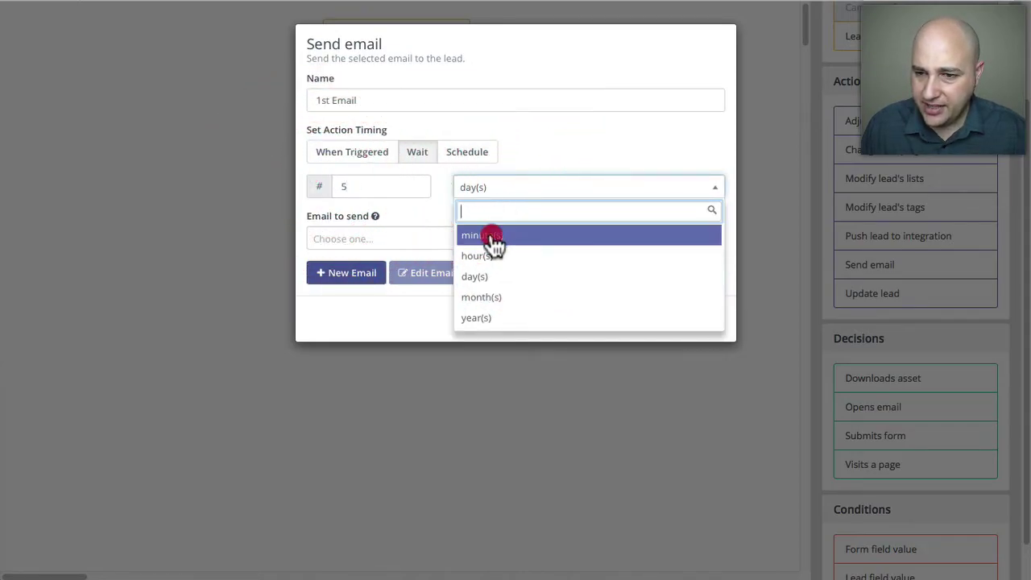
pyautogui.click(452, 211)
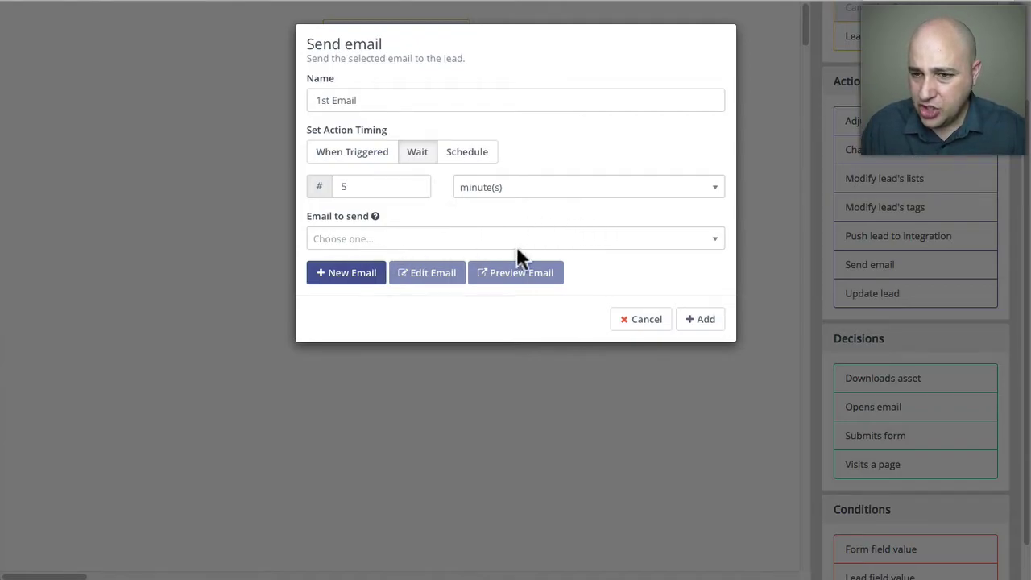
# Step: Choose Email1 as the email to send and add the 1st Email action to the campaign
pyautogui.click(719, 248)
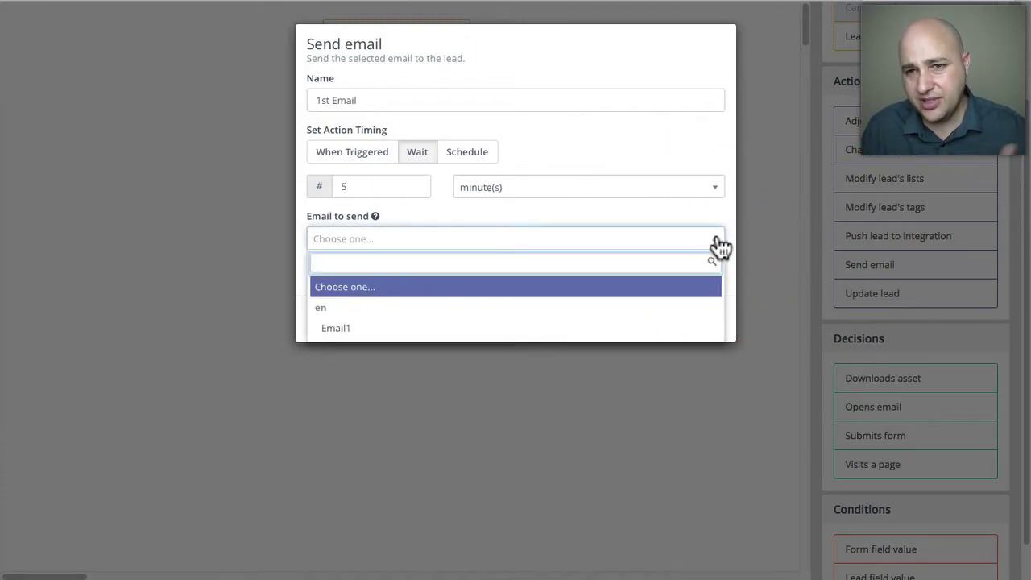
pyautogui.click(339, 331)
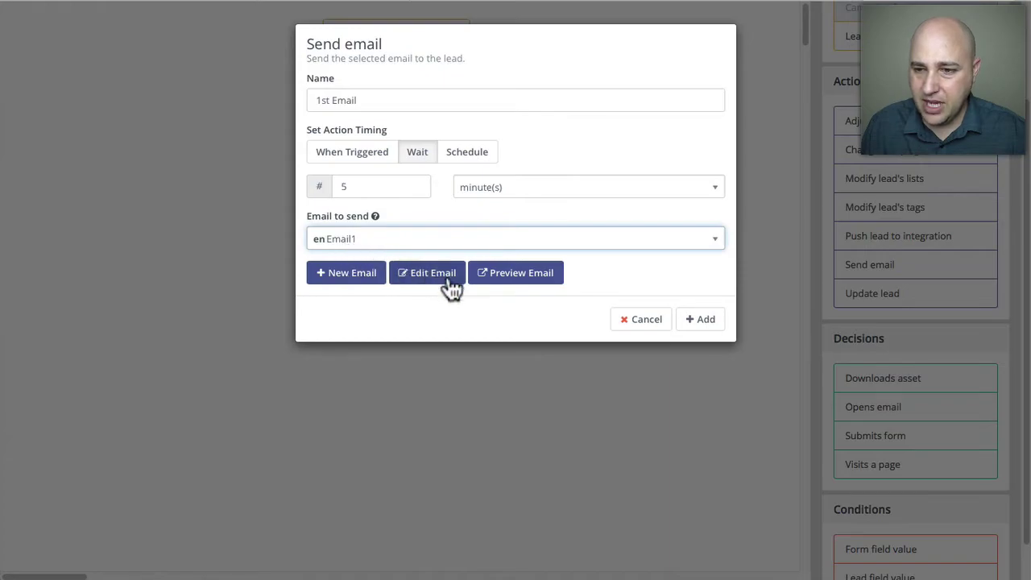
pyautogui.click(697, 321)
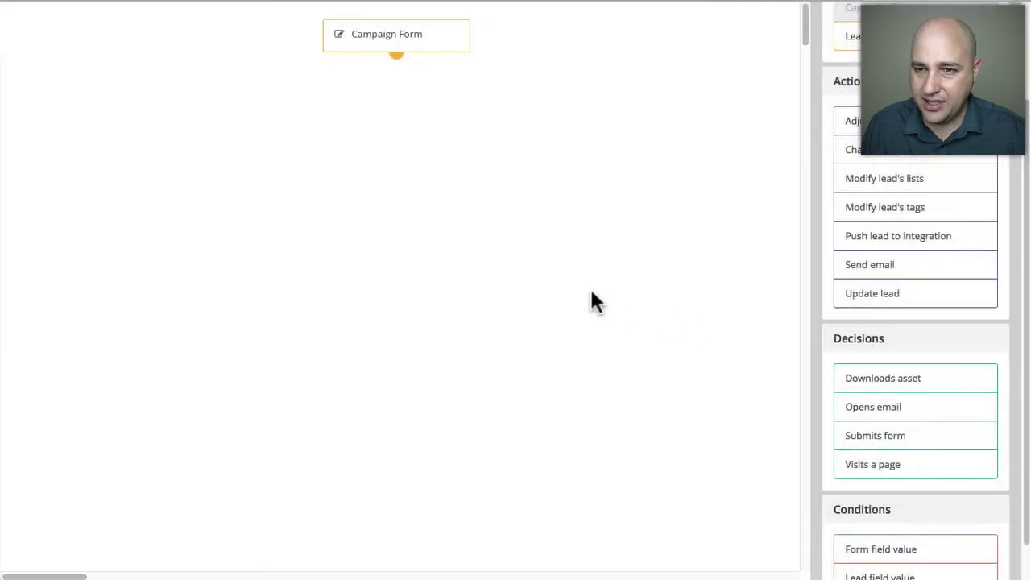
# Step: Connect the Campaign Form source to the 1st Email box and place that box below and left of the form
pyautogui.moveTo(51, 36)
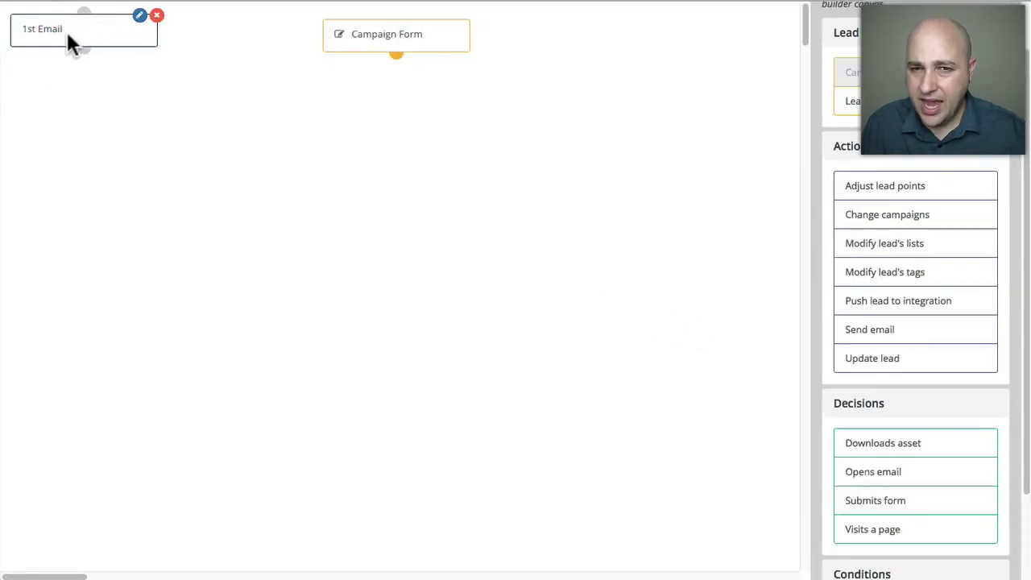
pyautogui.moveTo(85, 37); pyautogui.dragTo(211, 113)
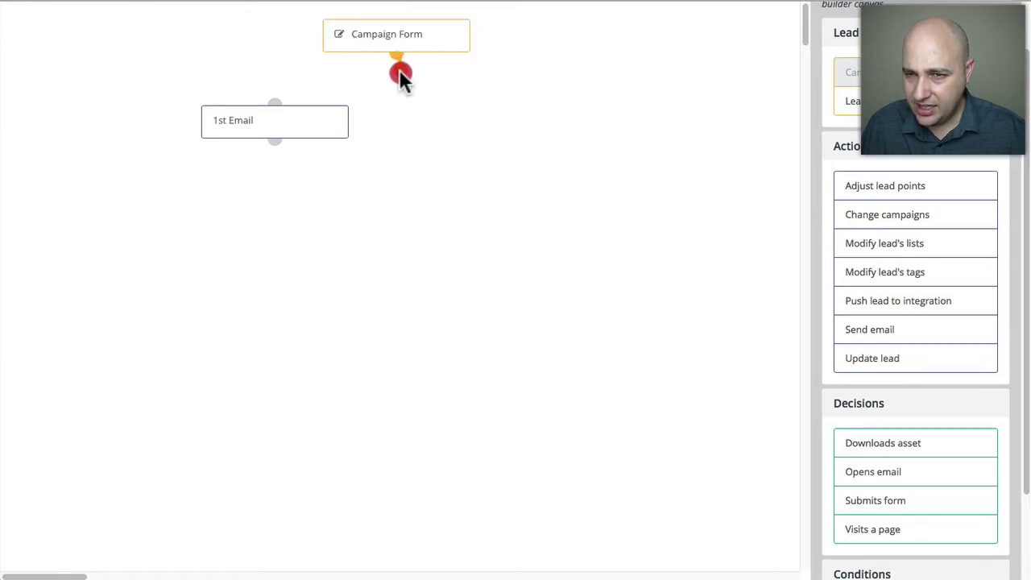
pyautogui.moveTo(340, 82); pyautogui.dragTo(272, 105)
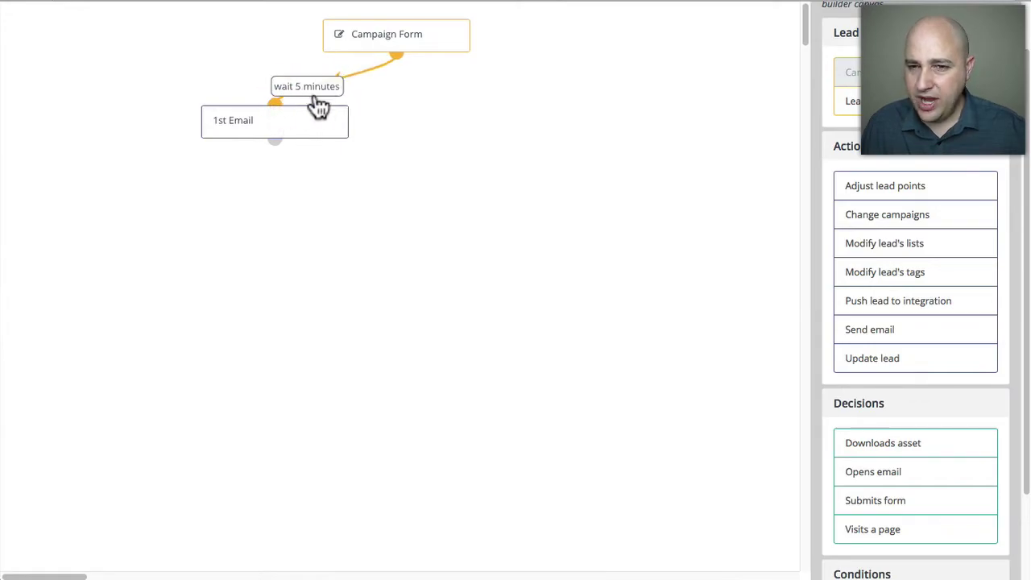
pyautogui.moveTo(213, 119); pyautogui.dragTo(87, 105)
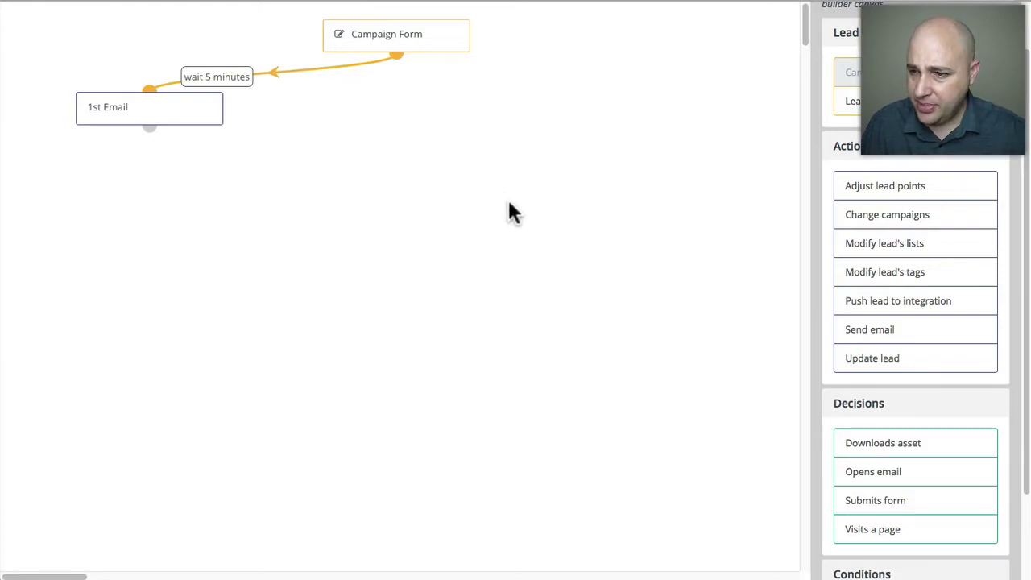
# Step: Add another Send email action named "2nd Email" that waits 1 day and sends Email1
pyautogui.click(874, 336)
pyautogui.click(410, 100)
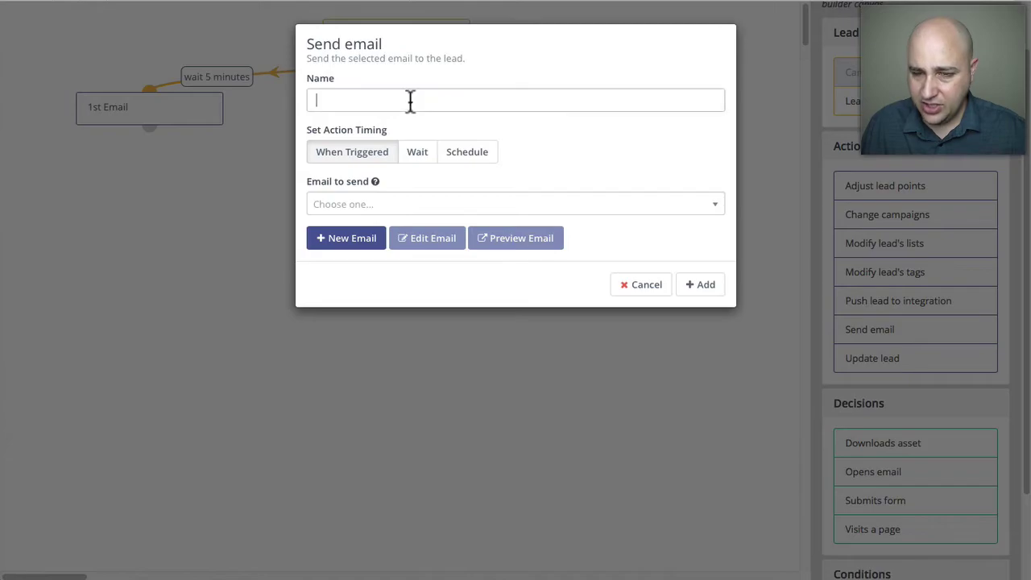
pyautogui.write('2nd Email')
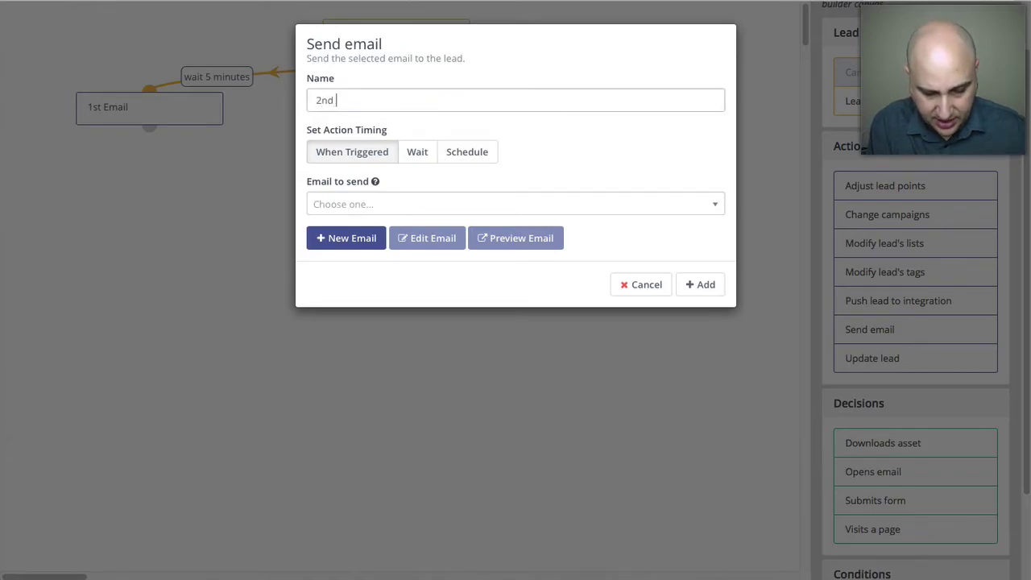
pyautogui.click(419, 156)
pyautogui.click(344, 187)
pyautogui.write('1')
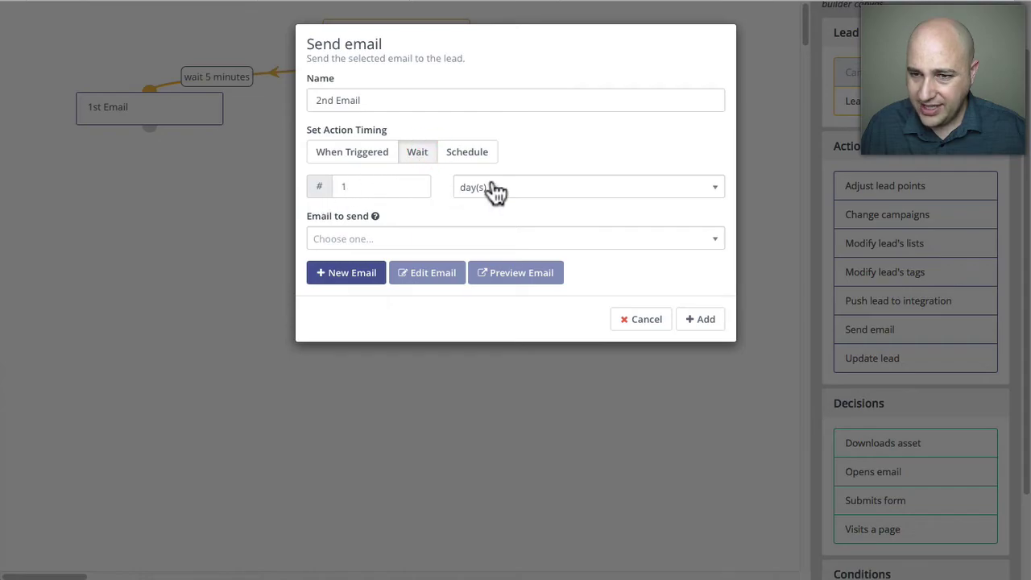
pyautogui.click(421, 242)
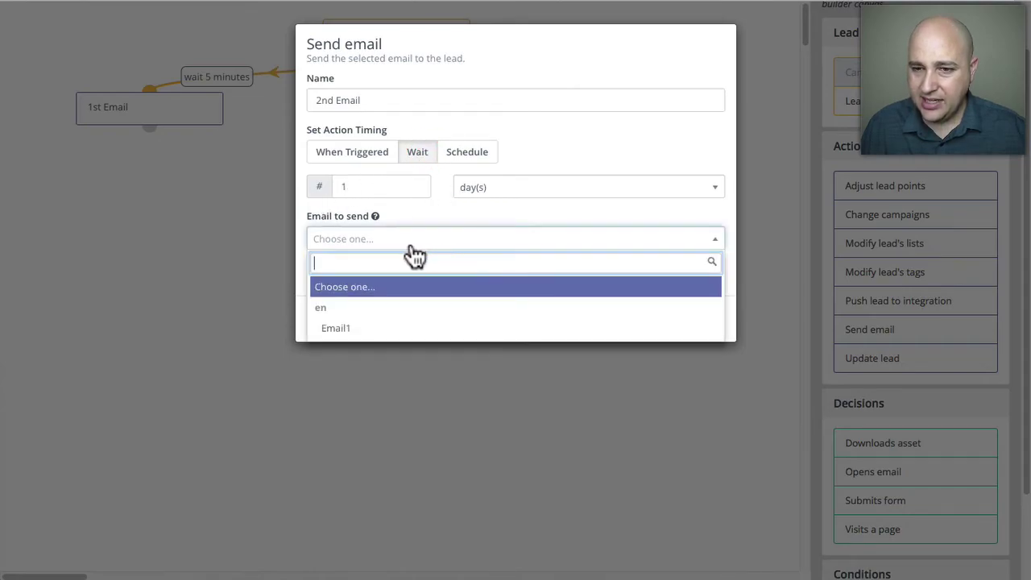
pyautogui.click(387, 329)
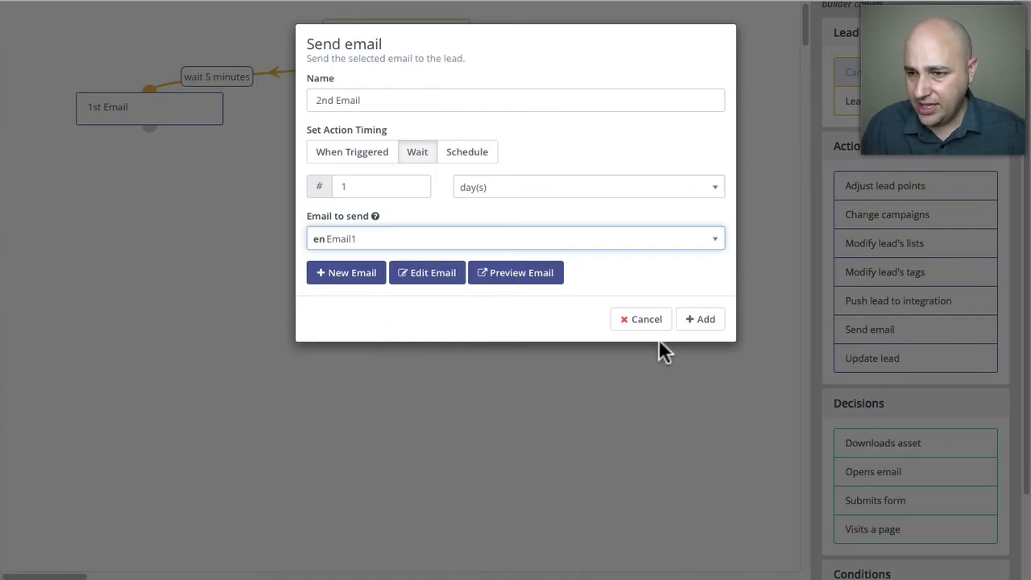
pyautogui.click(704, 326)
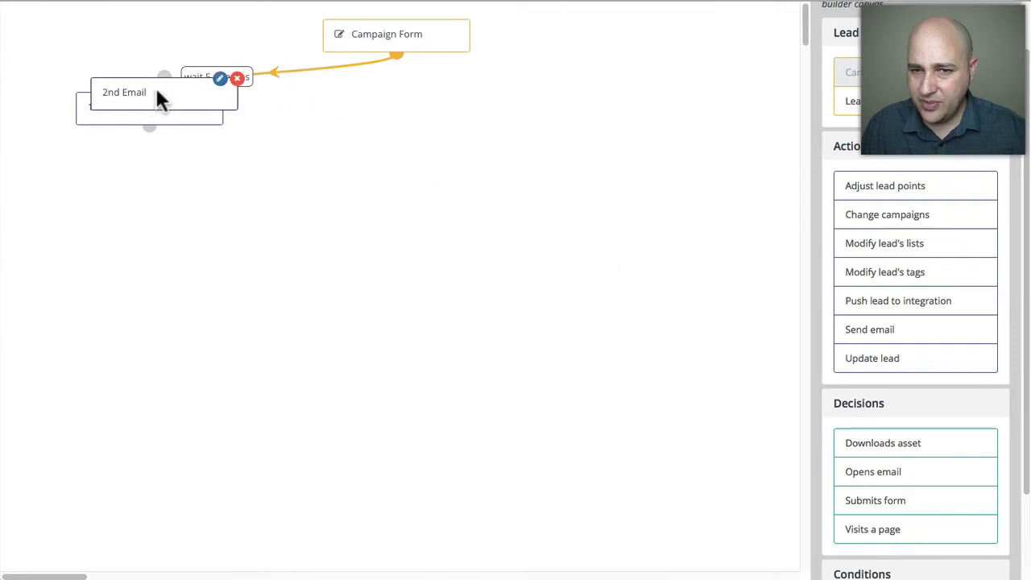
# Step: Place the 2nd Email box directly right of 1st Email and connect it to the Campaign Form source
pyautogui.moveTo(156, 99)
pyautogui.mouseDown()
pyautogui.moveTo(255, 110)
pyautogui.moveTo(246, 106)
pyautogui.mouseUp()
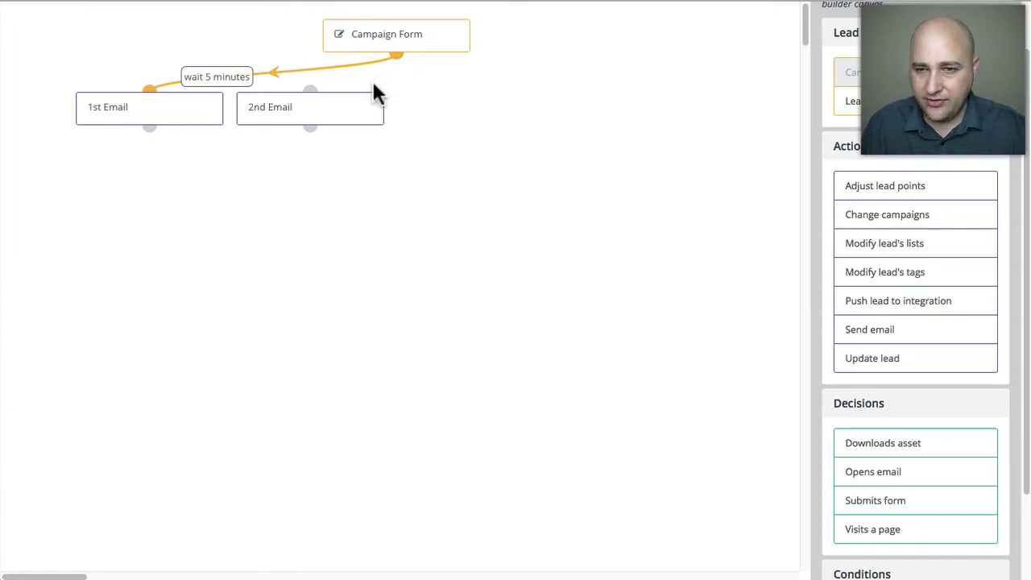
pyautogui.moveTo(347, 102)
pyautogui.moveTo(337, 108); pyautogui.dragTo(80, 191)
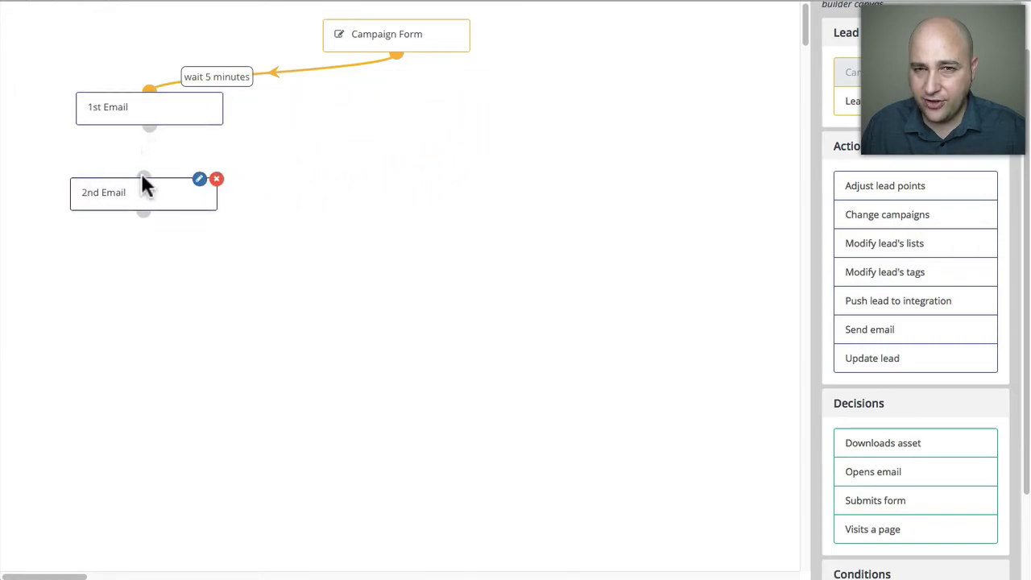
pyautogui.moveTo(86, 190); pyautogui.dragTo(241, 106)
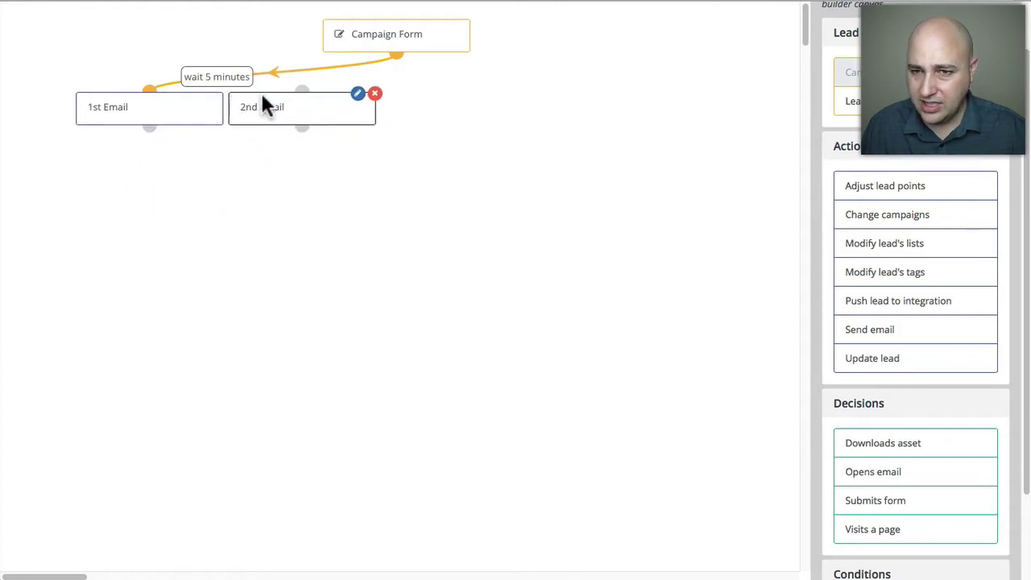
pyautogui.click(363, 69)
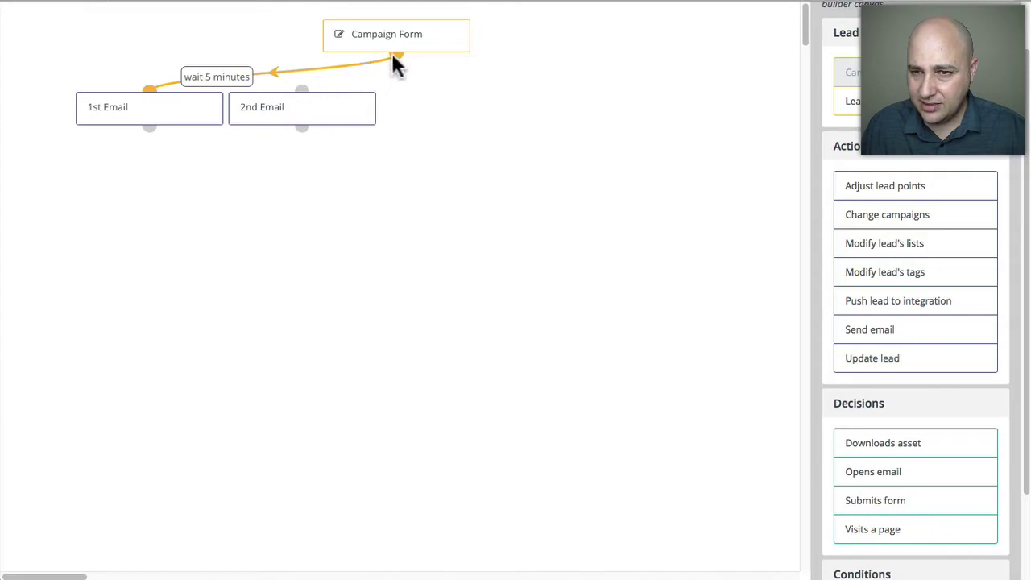
pyautogui.moveTo(399, 74); pyautogui.dragTo(302, 101)
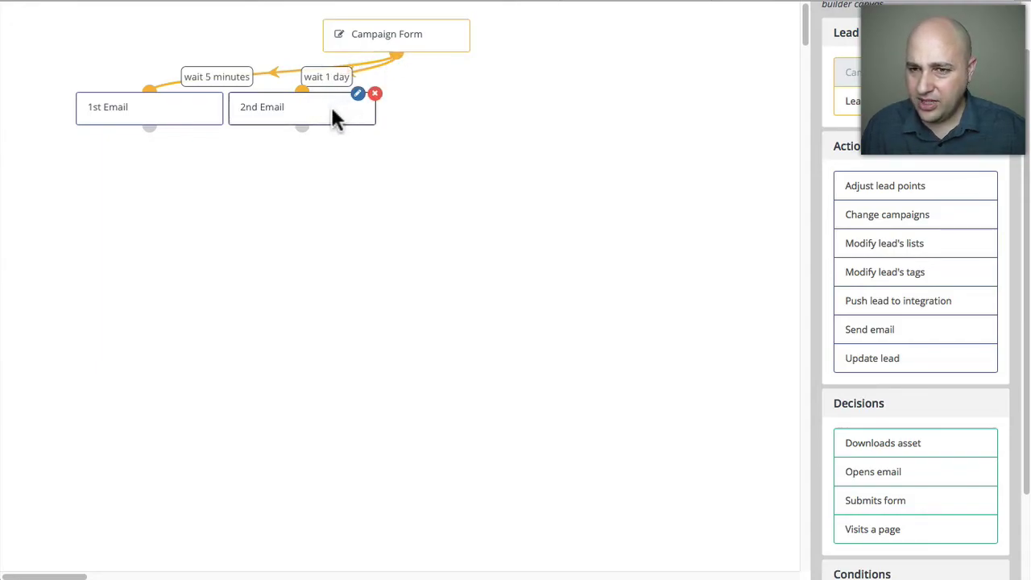
# Step: Rearrange the canvas with Campaign Form in the upper-left corner and 1st Email above 2nd Email to its right
pyautogui.moveTo(334, 113); pyautogui.dragTo(499, 146)
pyautogui.moveTo(104, 105); pyautogui.dragTo(363, 152)
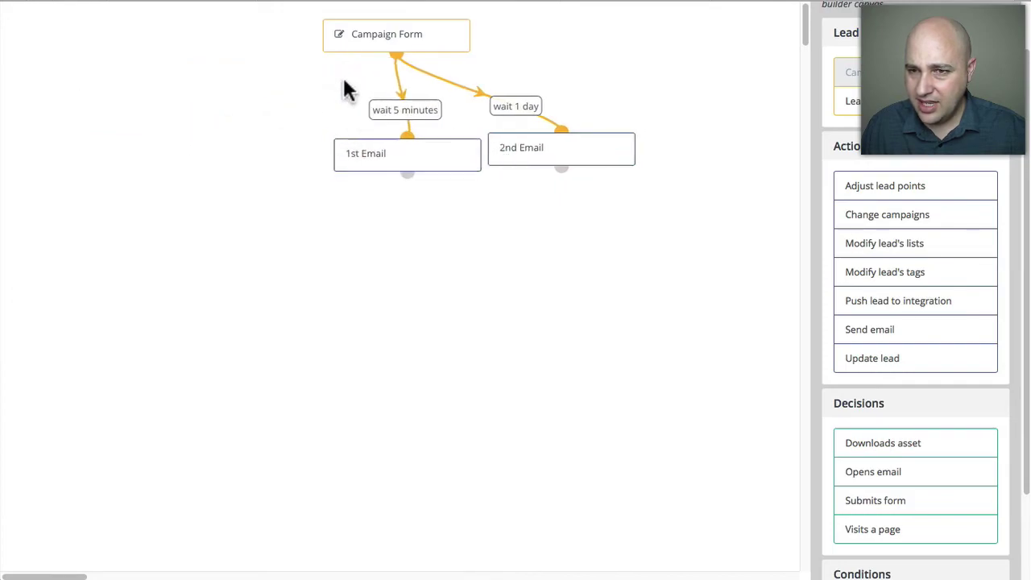
pyautogui.moveTo(334, 34); pyautogui.dragTo(28, 165)
pyautogui.moveTo(341, 149); pyautogui.dragTo(334, 29)
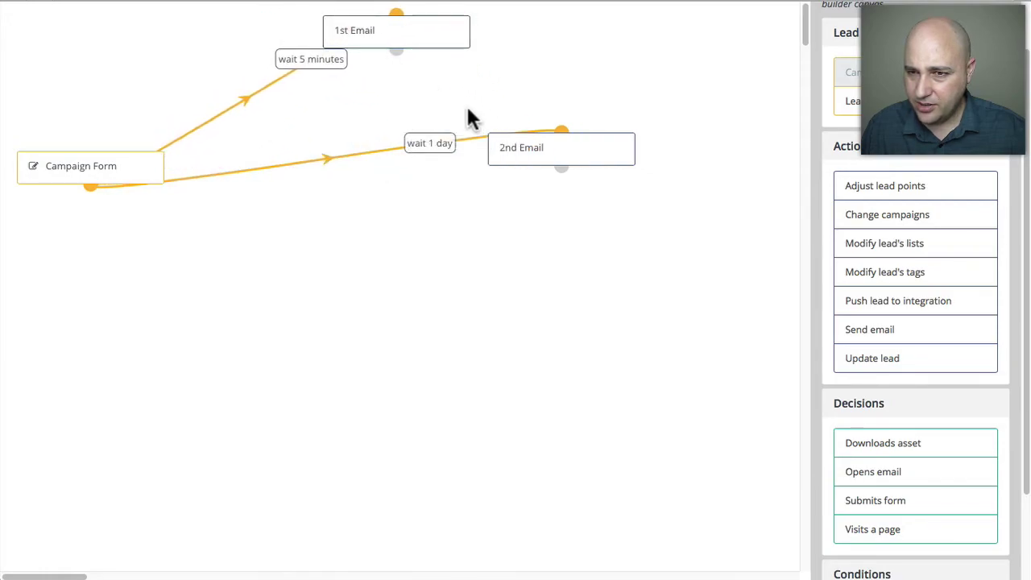
pyautogui.moveTo(493, 147); pyautogui.dragTo(332, 80)
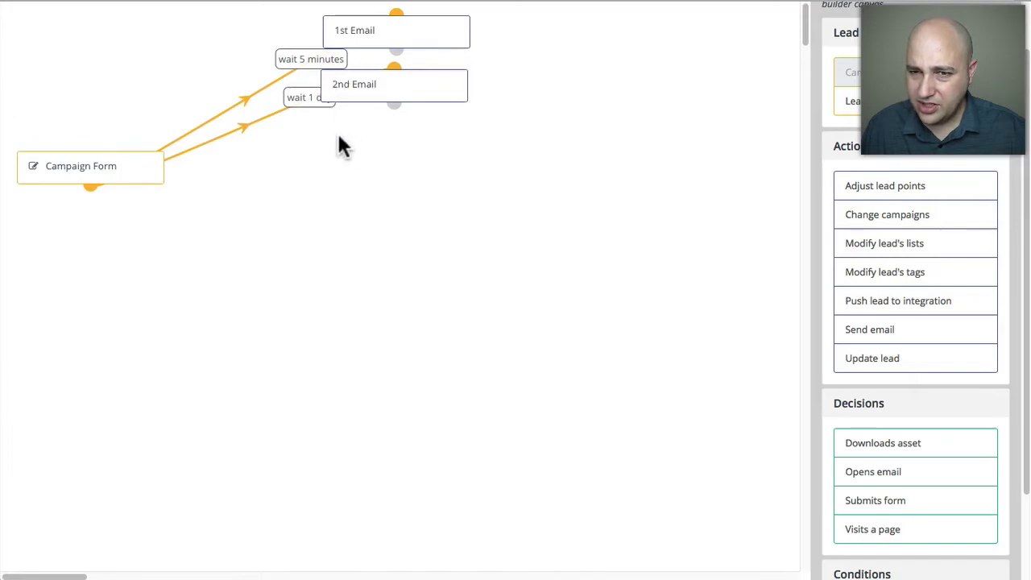
pyautogui.moveTo(25, 167); pyautogui.dragTo(19, 32)
pyautogui.moveTo(331, 82); pyautogui.dragTo(325, 159)
pyautogui.moveTo(336, 32); pyautogui.dragTo(316, 72)
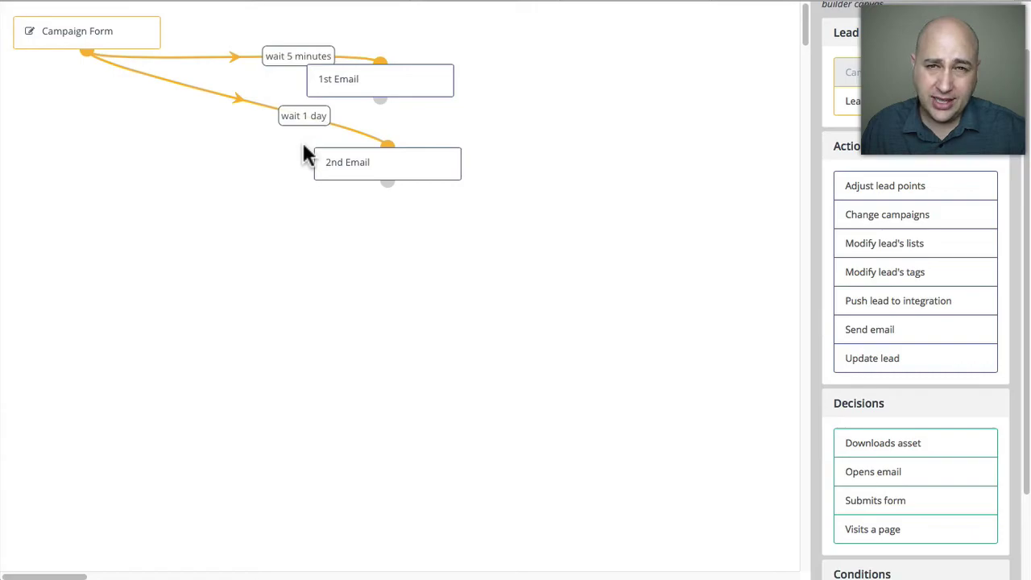
# Step: Start a third Send email action named "3rd Email" and set its timing to wait 7 days
pyautogui.click(900, 335)
pyautogui.click(407, 105)
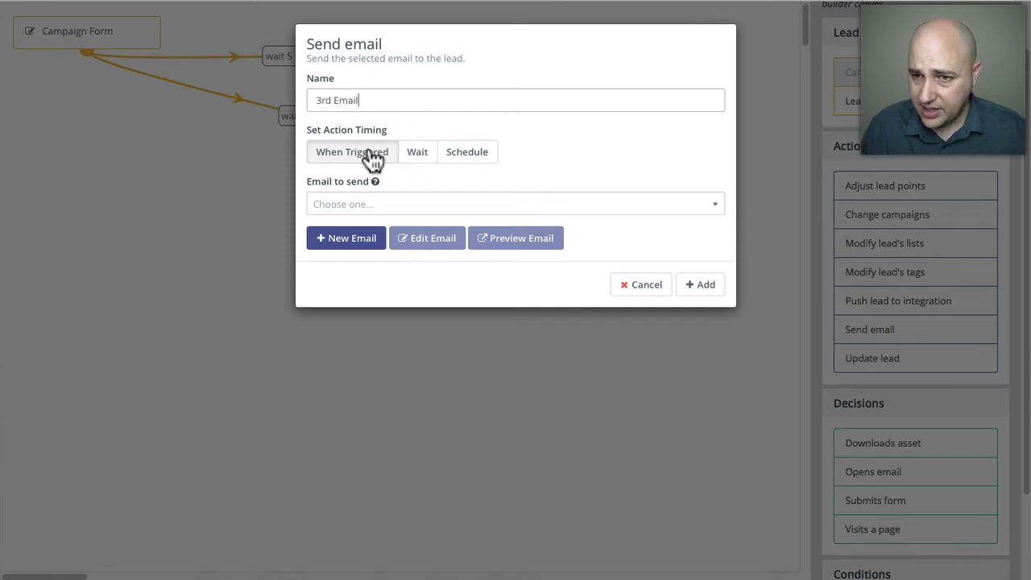
pyautogui.click(419, 153)
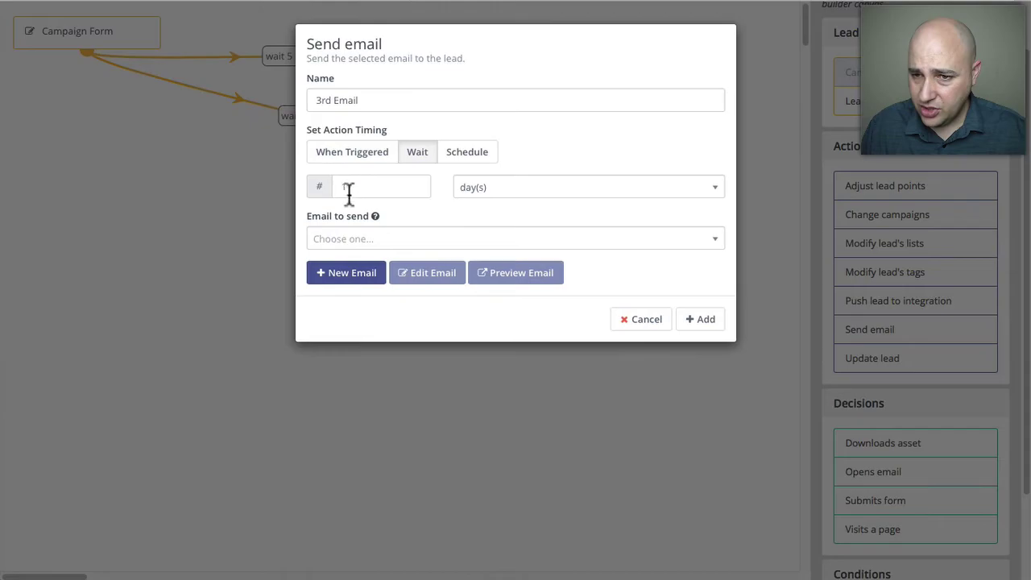
pyautogui.click(484, 189)
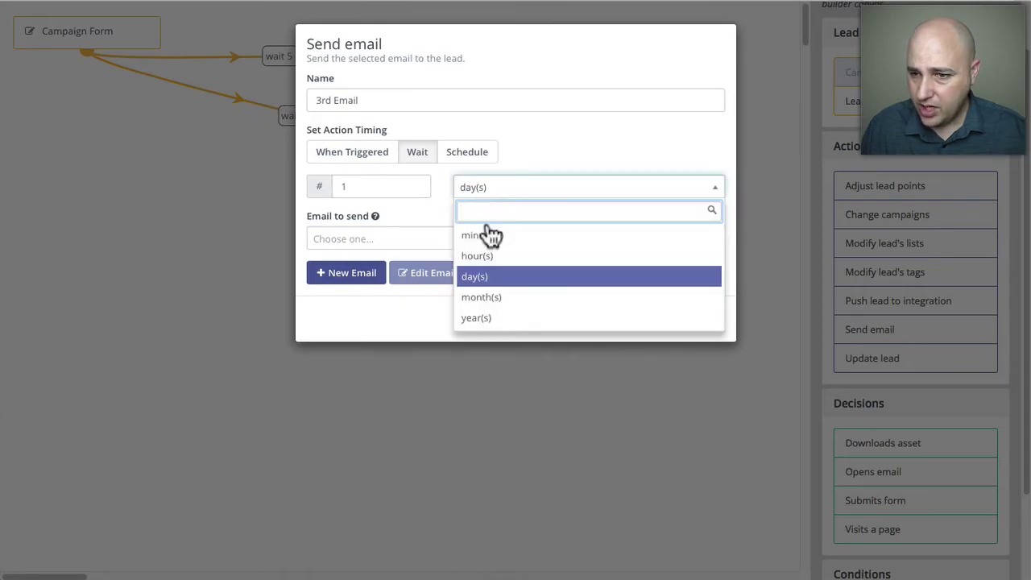
pyautogui.click(505, 278)
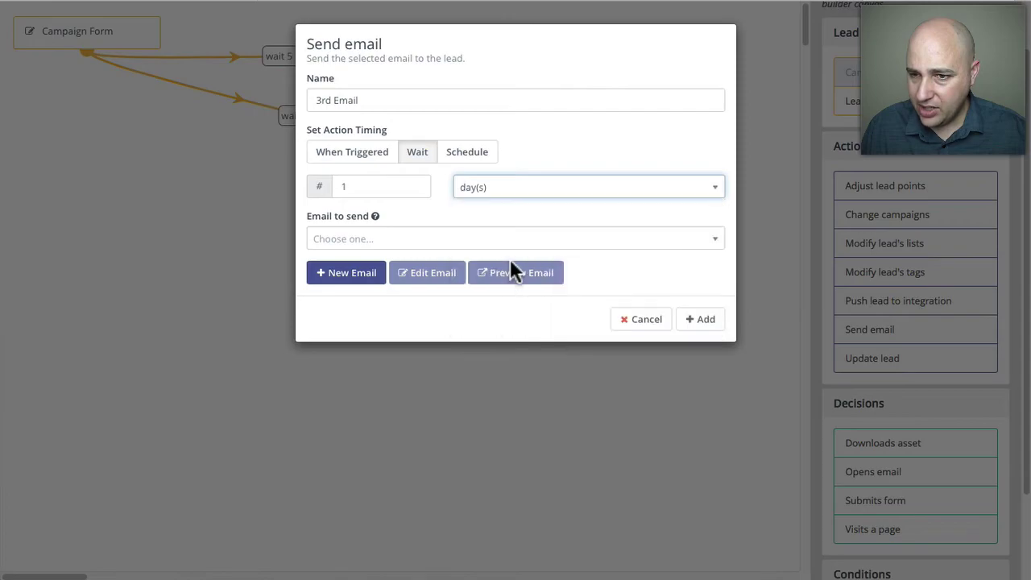
pyautogui.click(483, 190)
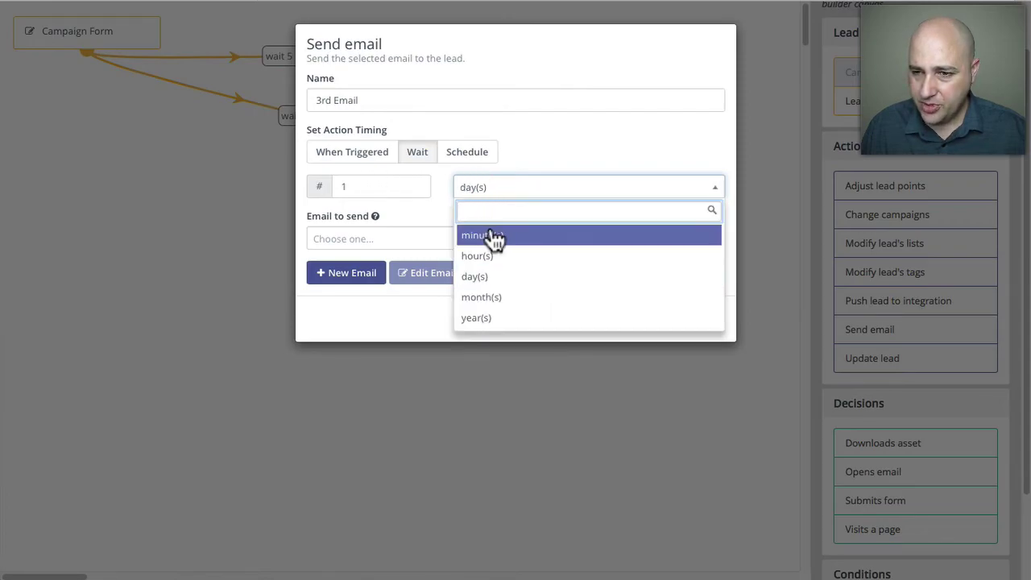
pyautogui.moveTo(387, 189); pyautogui.dragTo(300, 184)
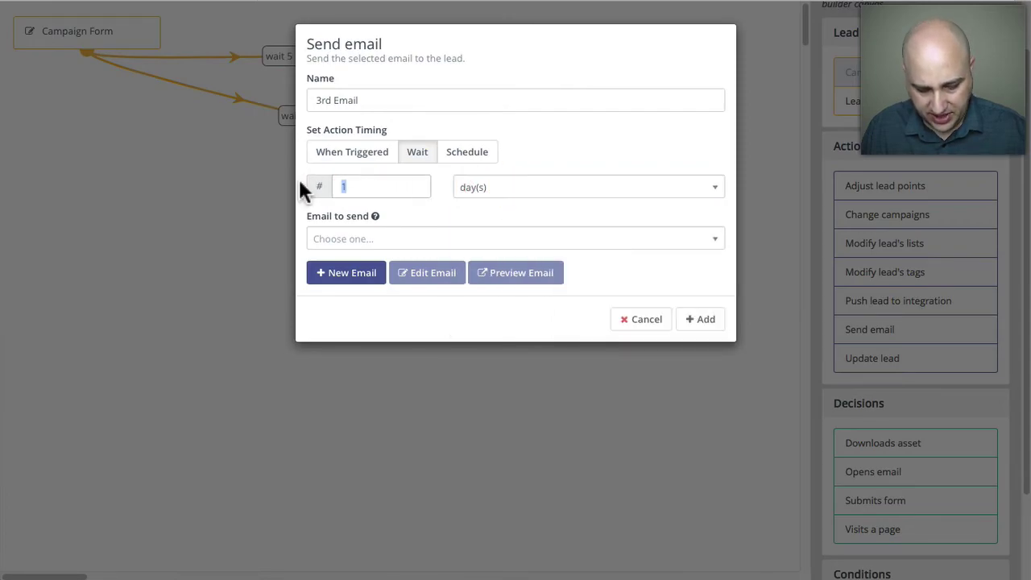
pyautogui.write('7')
# Step: Choose Email1 as the email to send and add the 3rd Email action to the campaign
pyautogui.click(500, 239)
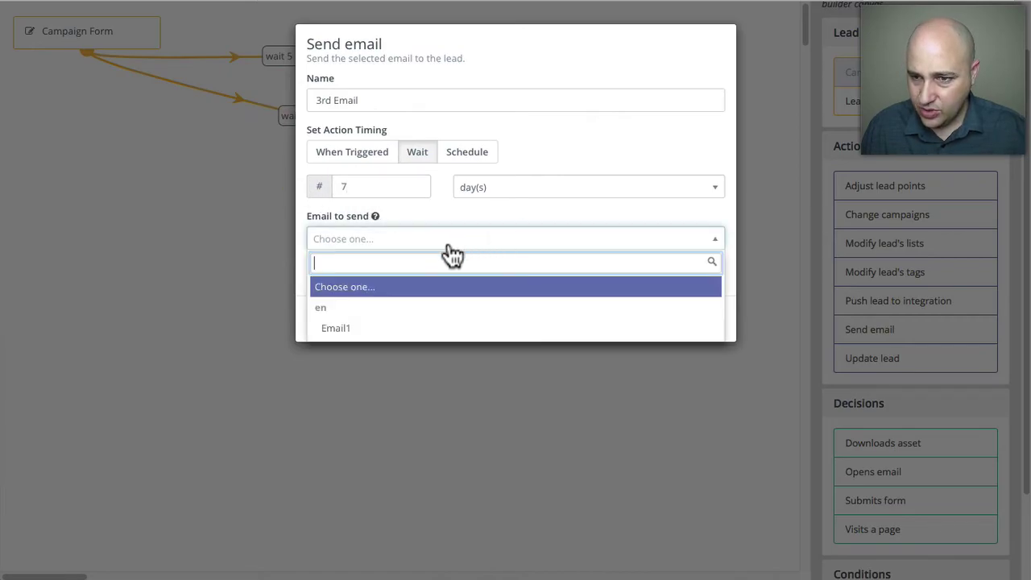
pyautogui.click(345, 327)
pyautogui.click(699, 319)
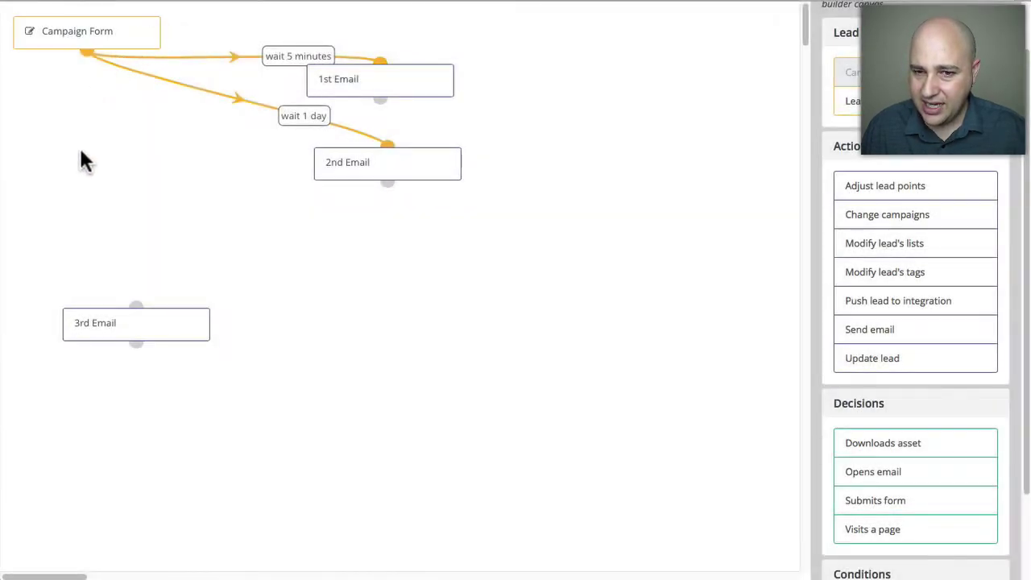
# Step: Connect 3rd Email to the Campaign Form source and spread the email boxes beneath it in the order 3rd, 2nd and 1st Email from left to right
pyautogui.moveTo(154, 327); pyautogui.dragTo(327, 239)
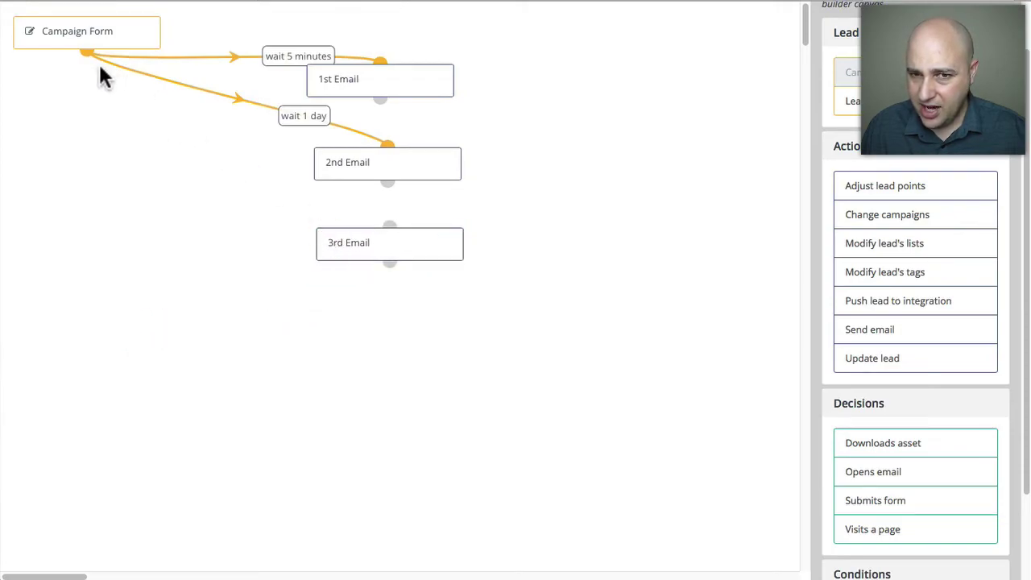
pyautogui.moveTo(86, 52); pyautogui.dragTo(385, 225)
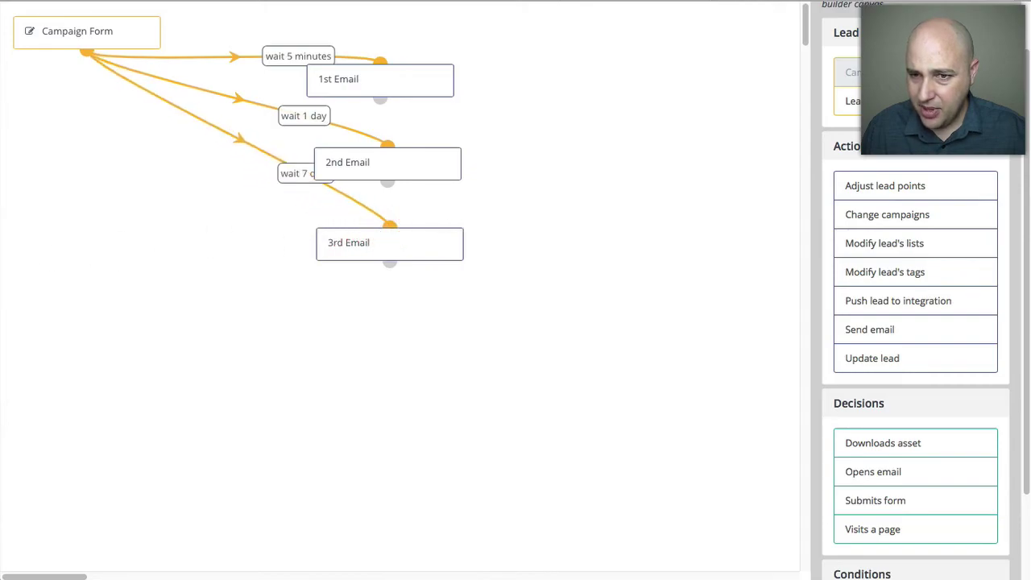
pyautogui.moveTo(326, 244); pyautogui.dragTo(250, 237)
pyautogui.moveTo(366, 169); pyautogui.dragTo(339, 182)
pyautogui.moveTo(318, 77); pyautogui.dragTo(369, 92)
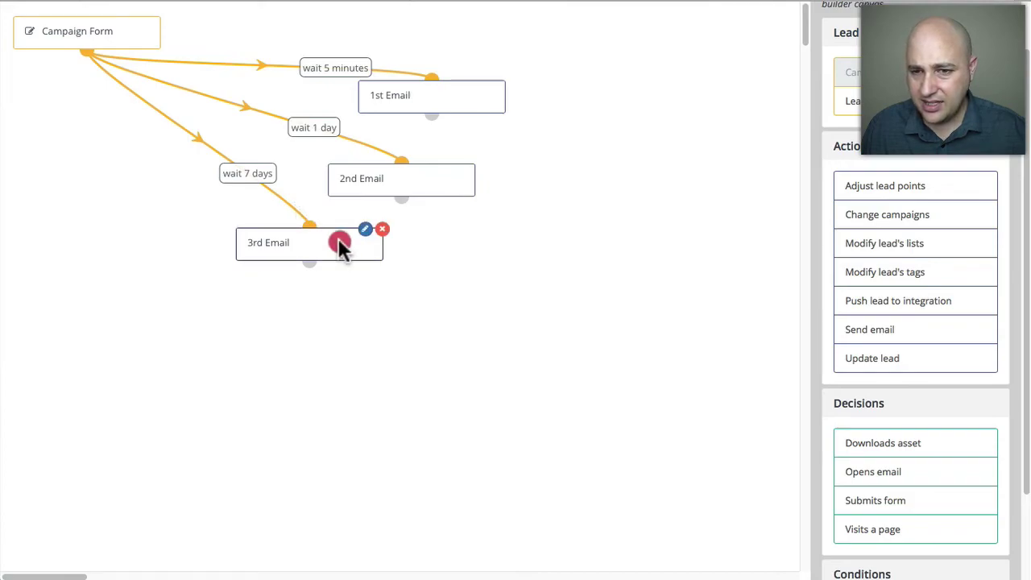
pyautogui.moveTo(338, 238); pyautogui.dragTo(42, 191)
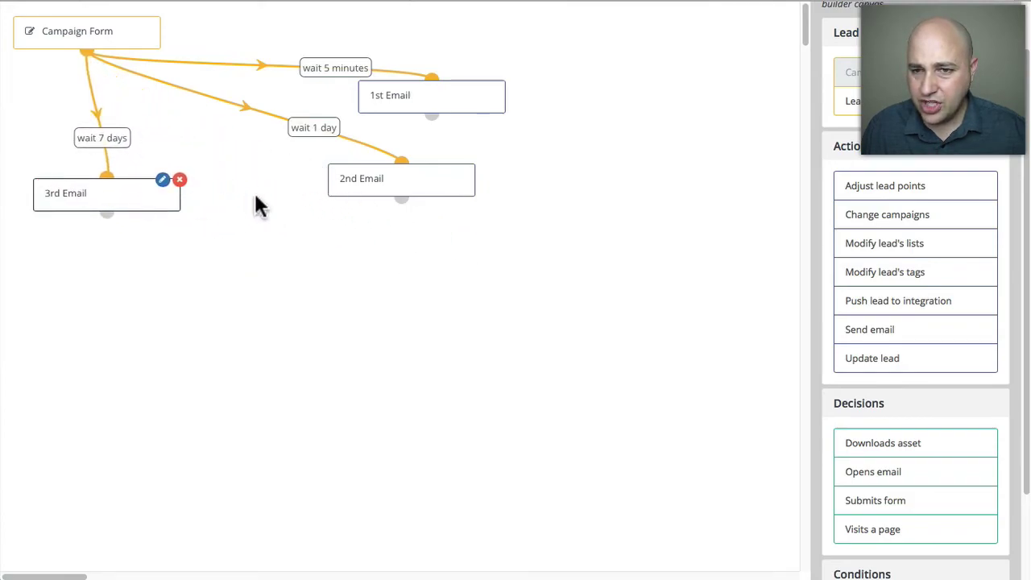
pyautogui.moveTo(342, 179); pyautogui.dragTo(244, 188)
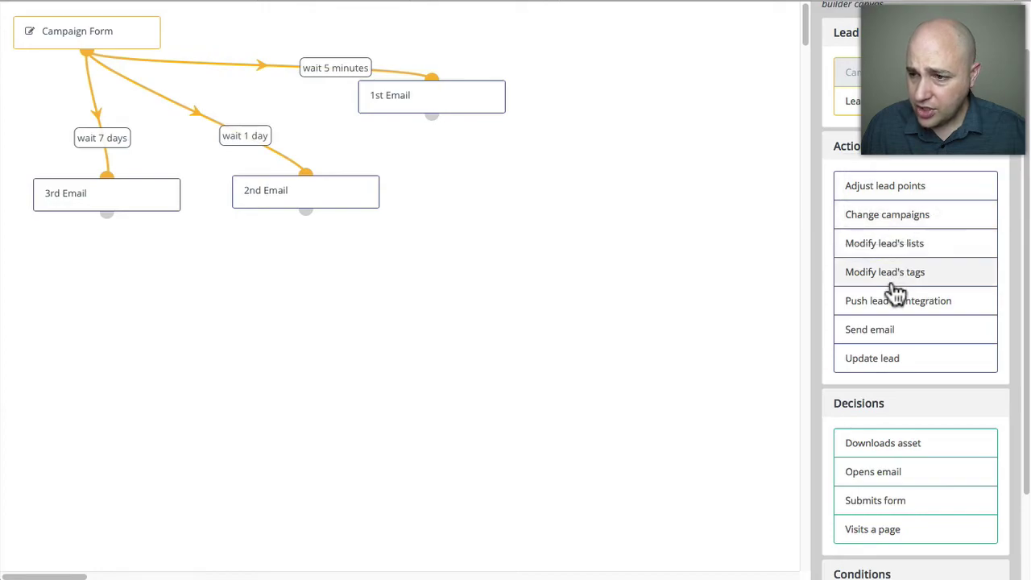
# Step: Add an Opens email decision named "1st Email" to the campaign
pyautogui.moveTo(319, 190)
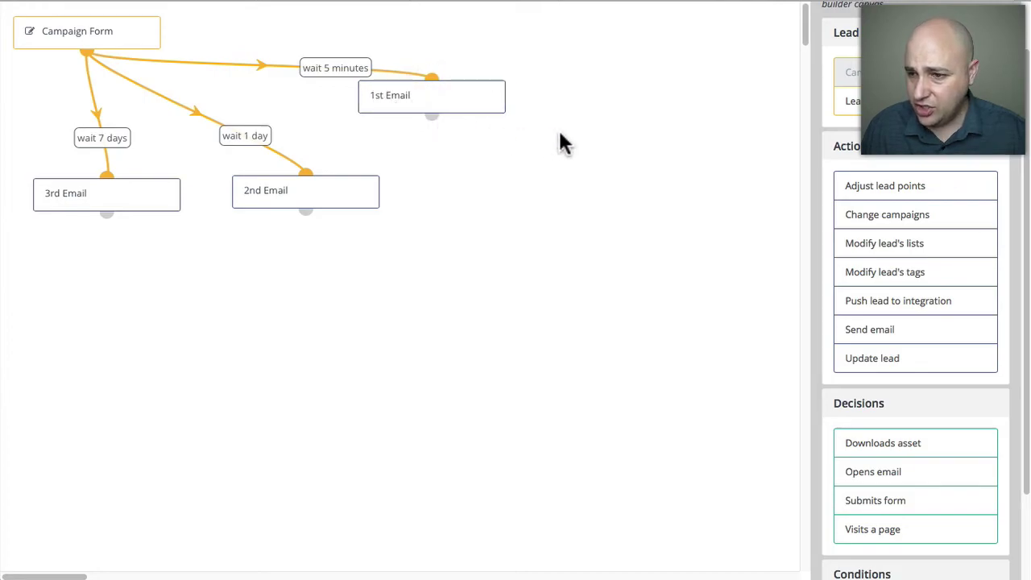
pyautogui.scroll(1, 887, 249)
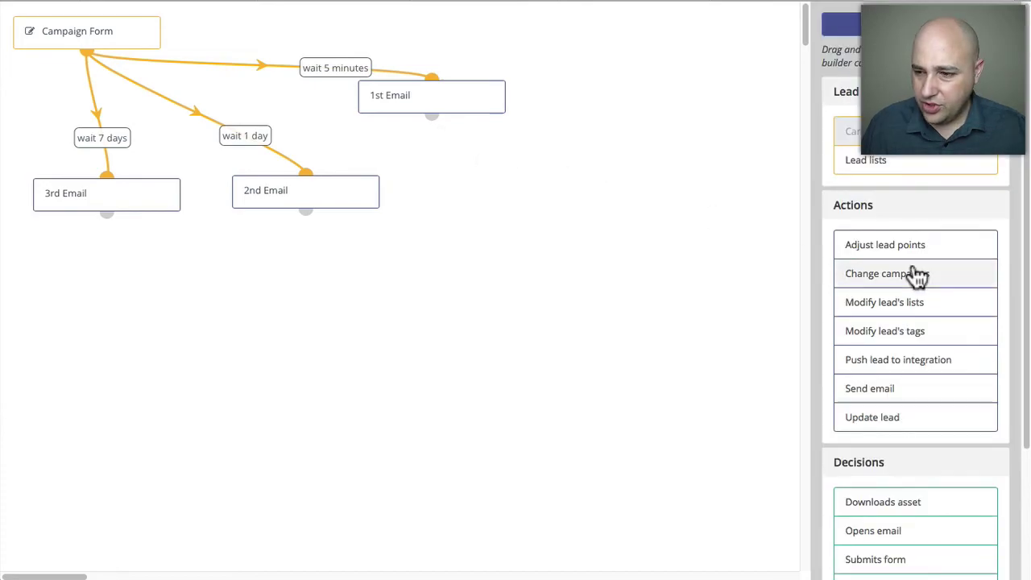
pyautogui.scroll(-3, 902, 294)
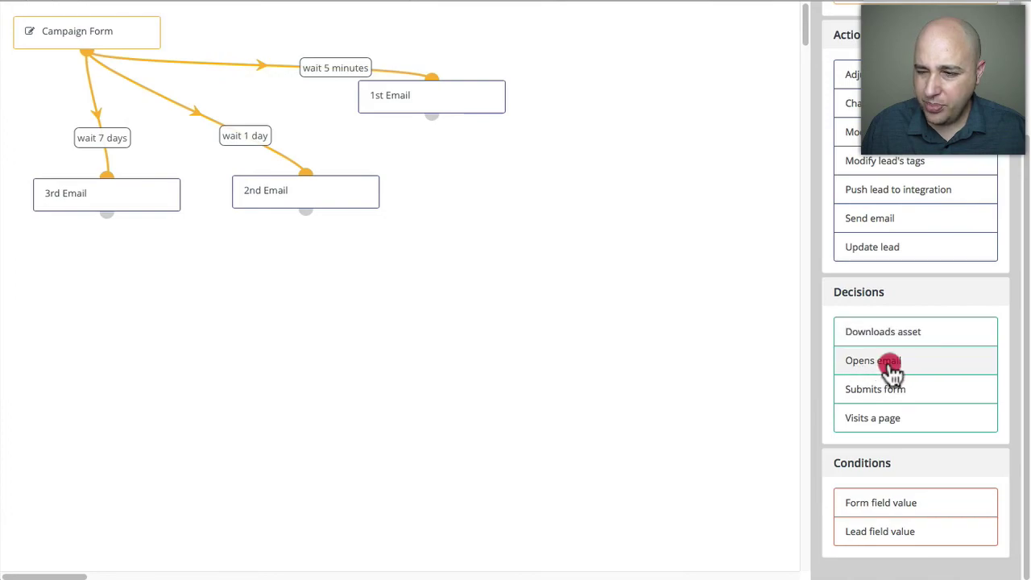
pyautogui.moveTo(893, 372); pyautogui.dragTo(502, 196)
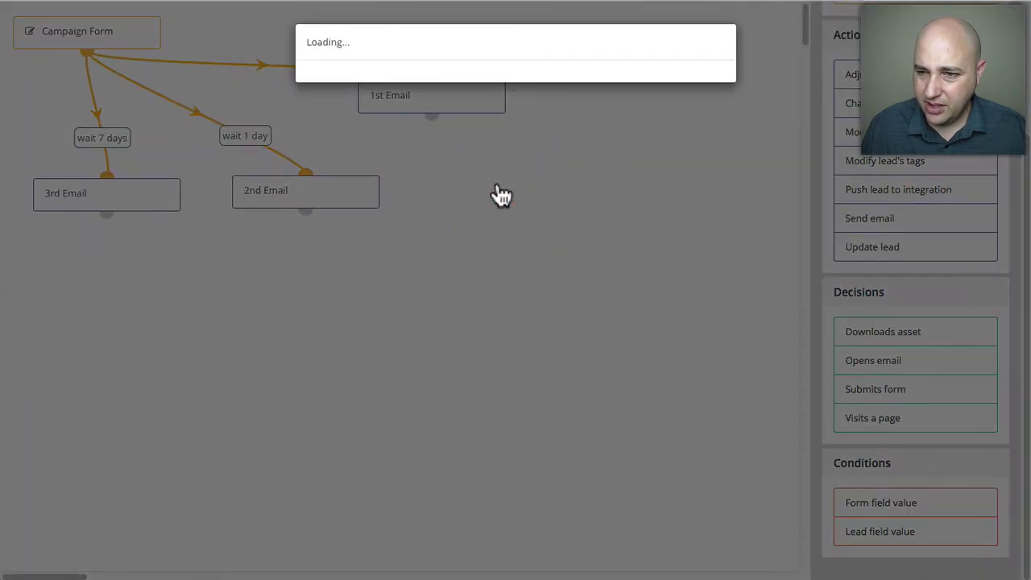
pyautogui.click(371, 111)
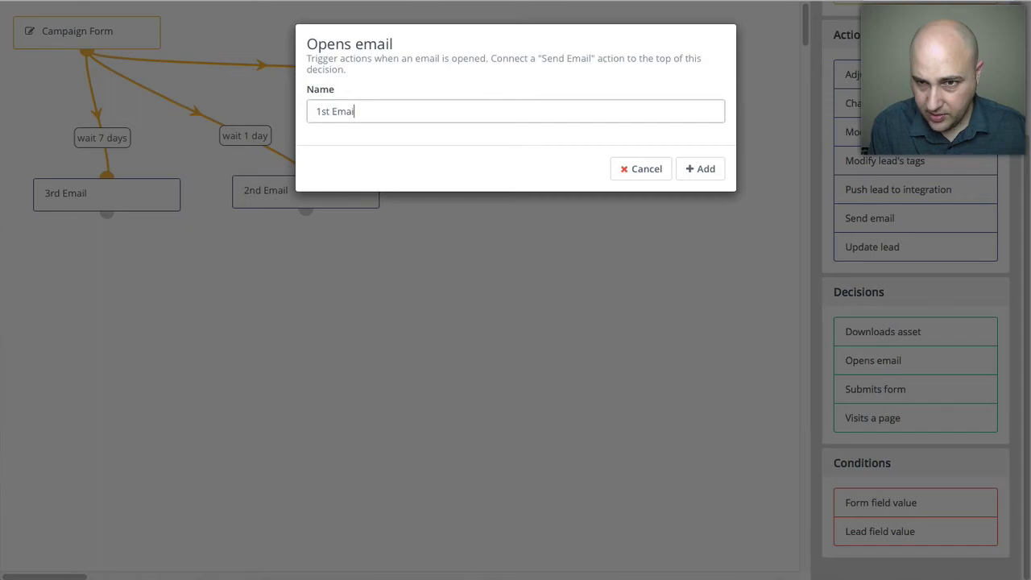
pyautogui.click(707, 169)
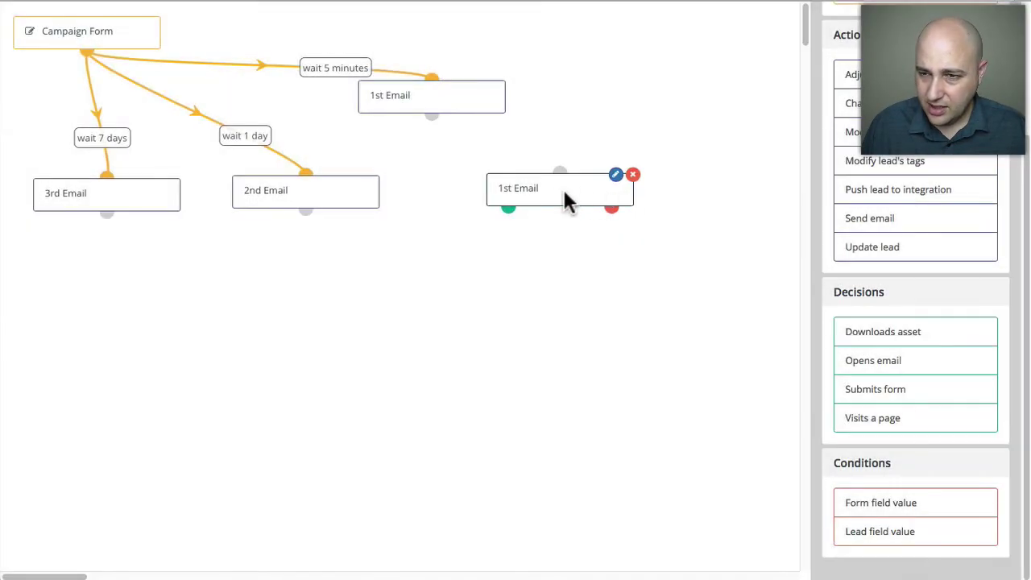
# Step: Connect the 1st Email send action to the 1st Email open decision and place the decision below and to the right of it
pyautogui.moveTo(495, 188); pyautogui.dragTo(463, 186)
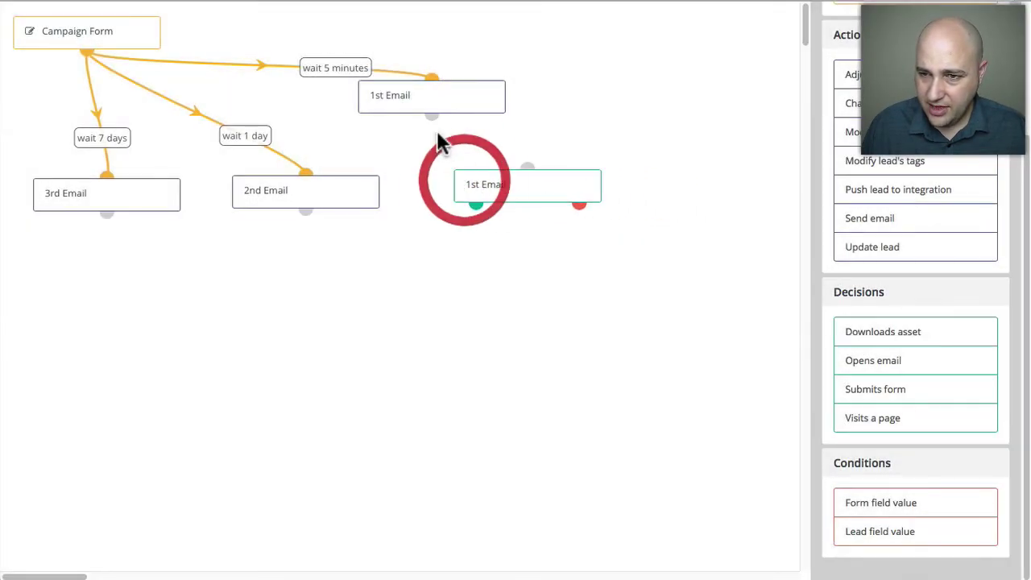
pyautogui.moveTo(432, 115); pyautogui.dragTo(524, 176)
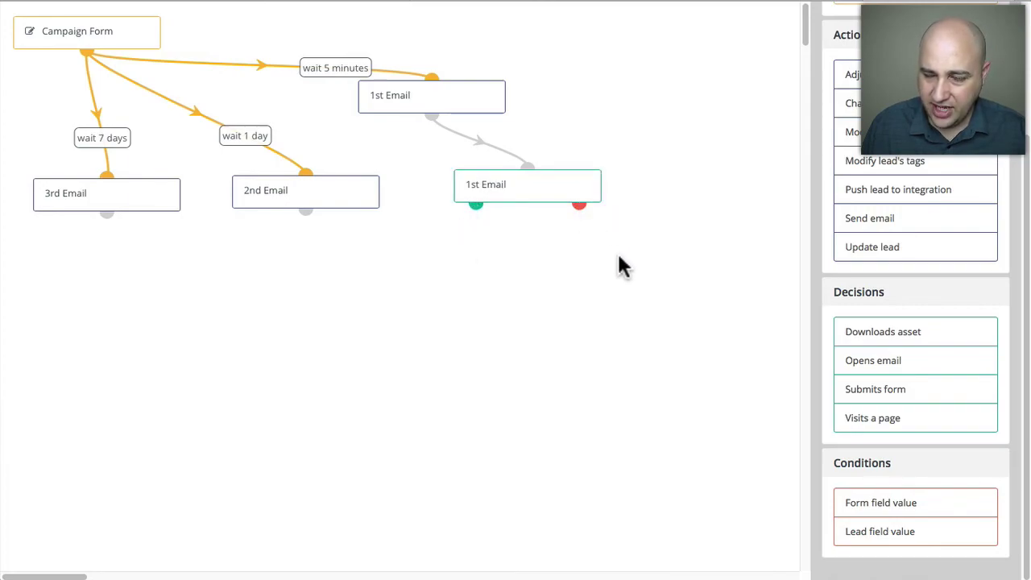
pyautogui.moveTo(549, 187); pyautogui.dragTo(559, 185)
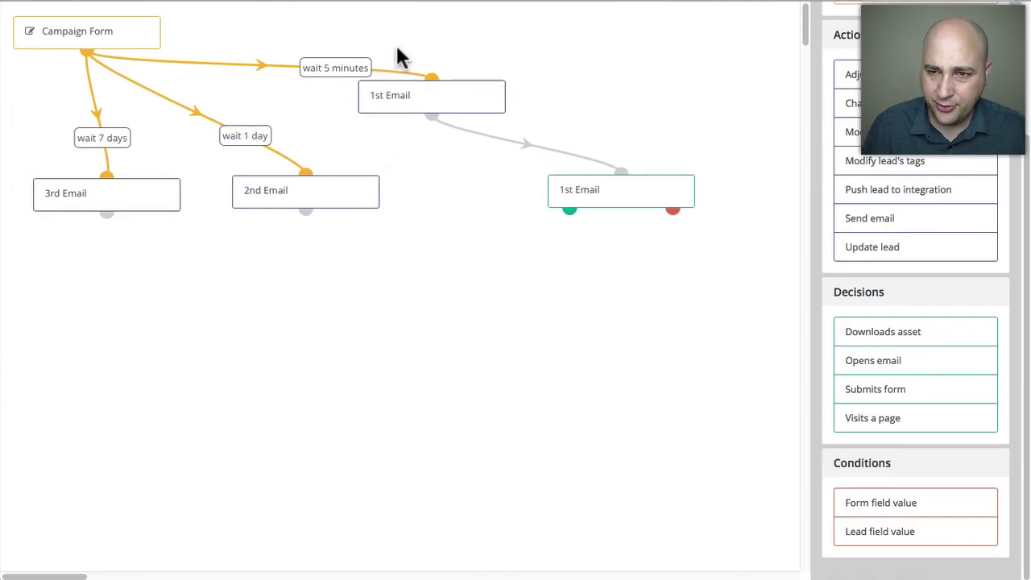
pyautogui.moveTo(559, 192); pyautogui.dragTo(493, 176)
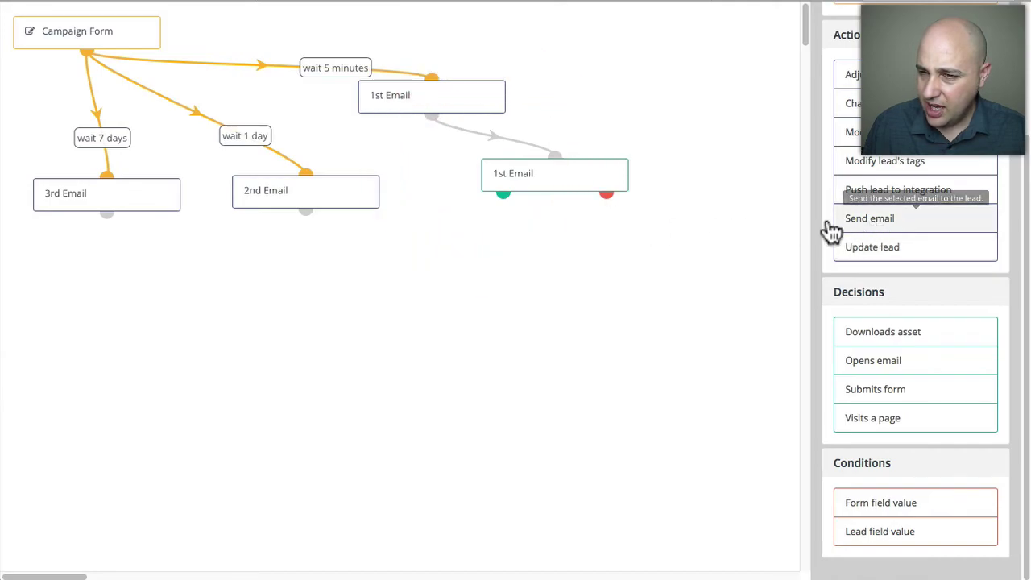
# Step: Add a Modify lead's tags action named "1st Email Tag" that adds the new tag "Interested" to the lead
pyautogui.moveTo(548, 169)
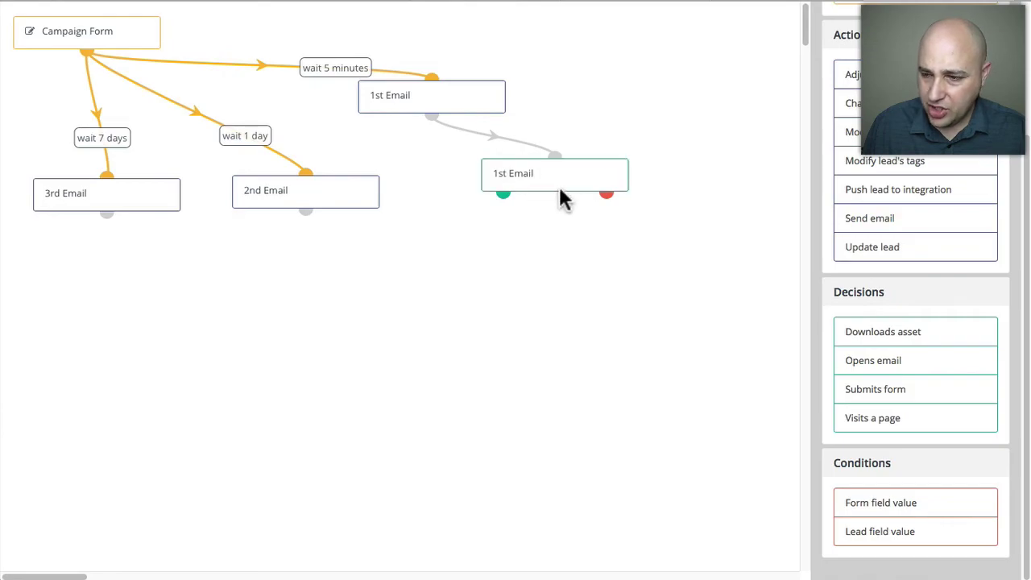
pyautogui.scroll(1, 894, 290)
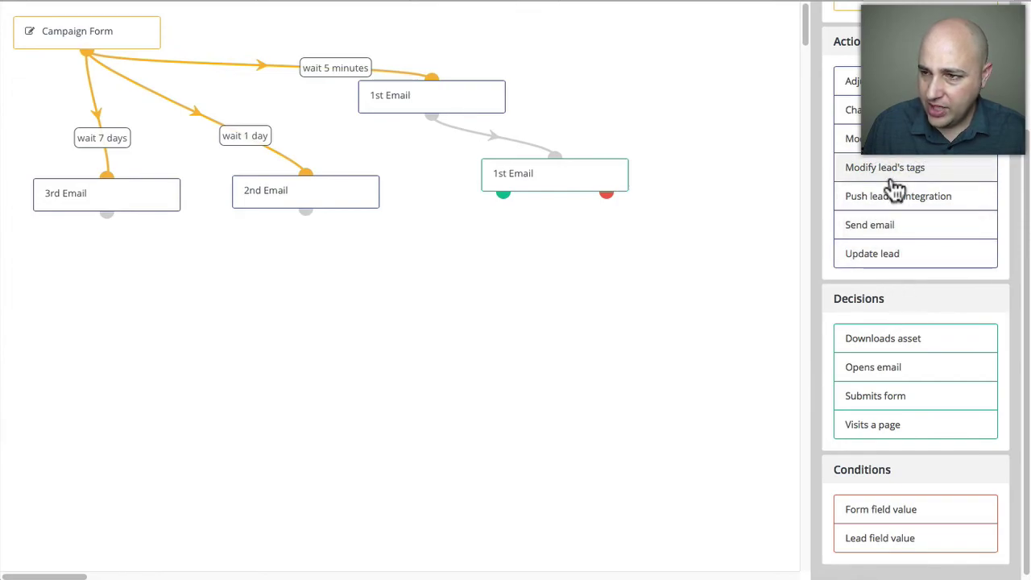
pyautogui.moveTo(898, 175)
pyautogui.mouseDown()
pyautogui.moveTo(782, 195)
pyautogui.moveTo(792, 177)
pyautogui.moveTo(505, 266)
pyautogui.mouseUp()
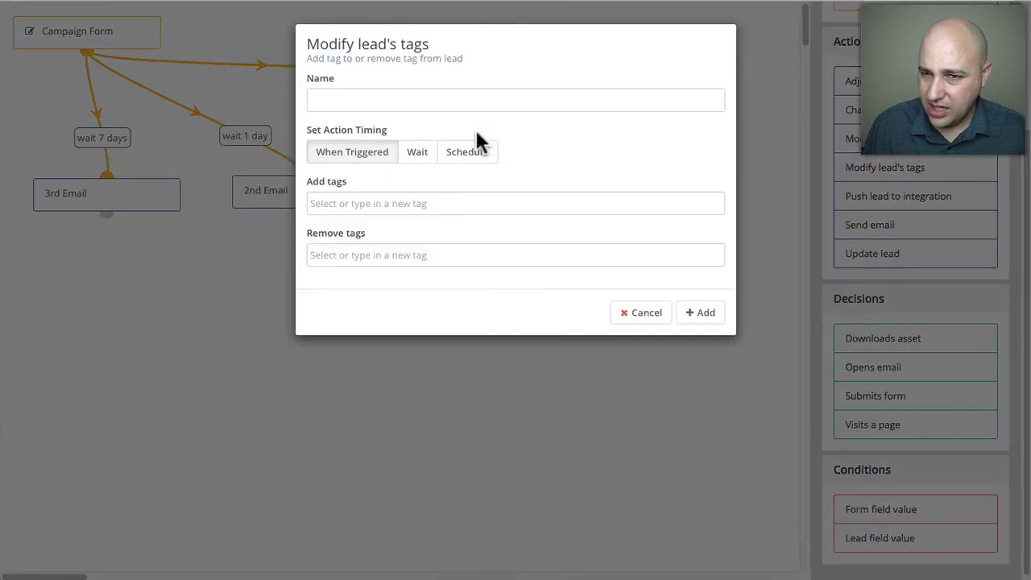
pyautogui.click(351, 98)
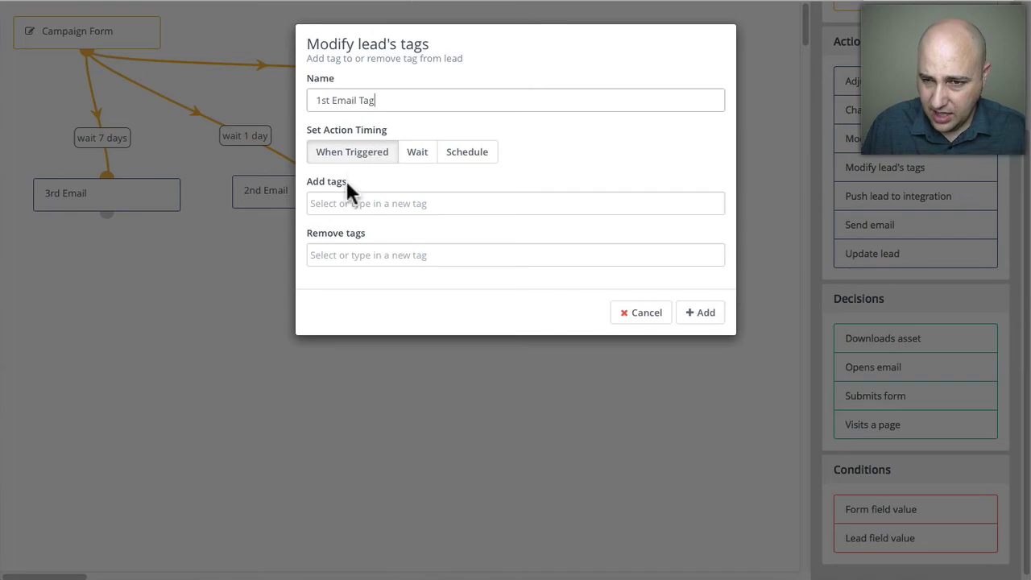
pyautogui.click(354, 205)
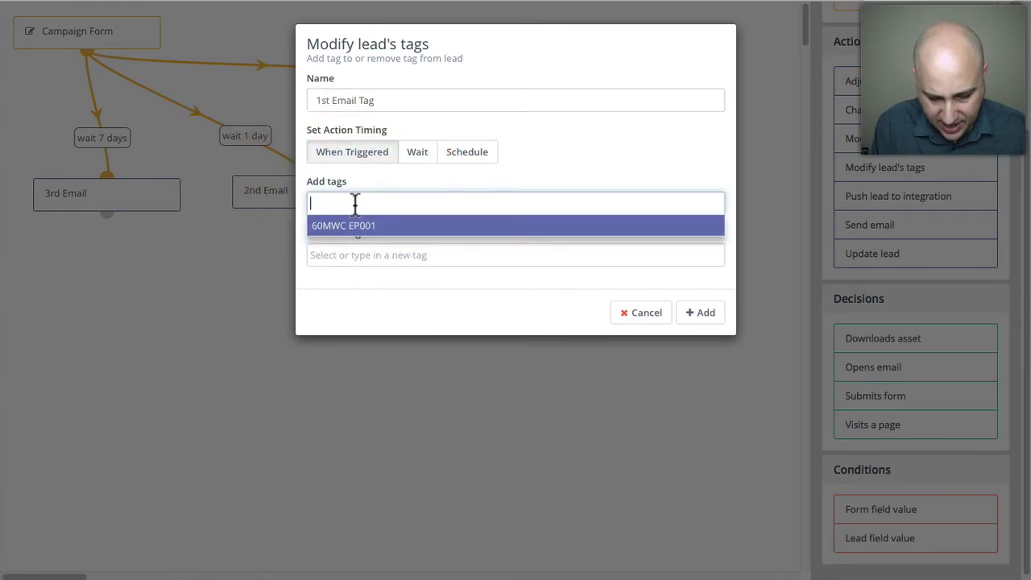
pyautogui.write('Int')
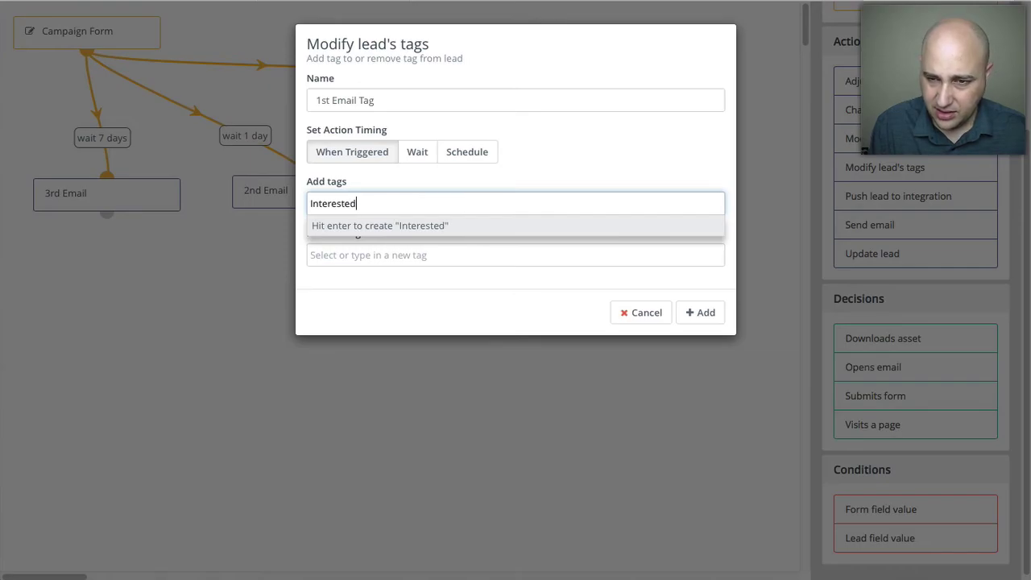
pyautogui.write('erested')
pyautogui.press('Return')
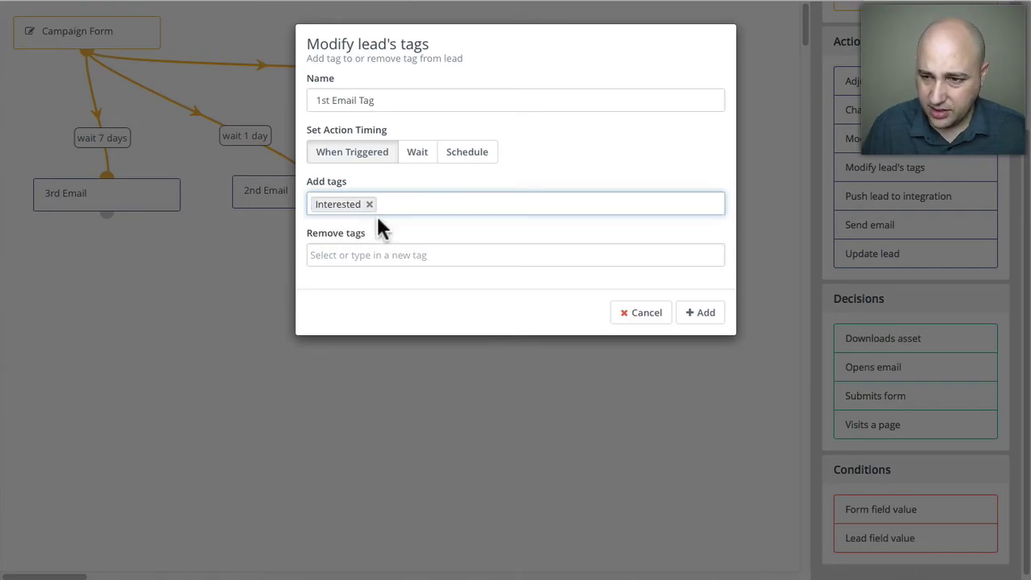
pyautogui.click(689, 313)
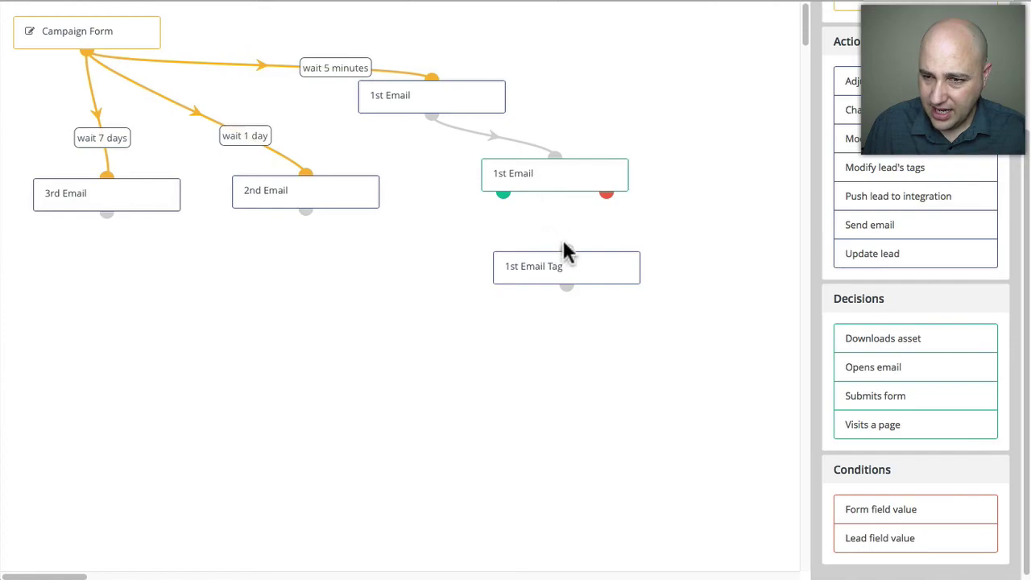
# Step: Connect the decision's green positive outcome to 1st Email Tag and place the tag box directly beneath that connector
pyautogui.moveTo(502, 194); pyautogui.dragTo(566, 249)
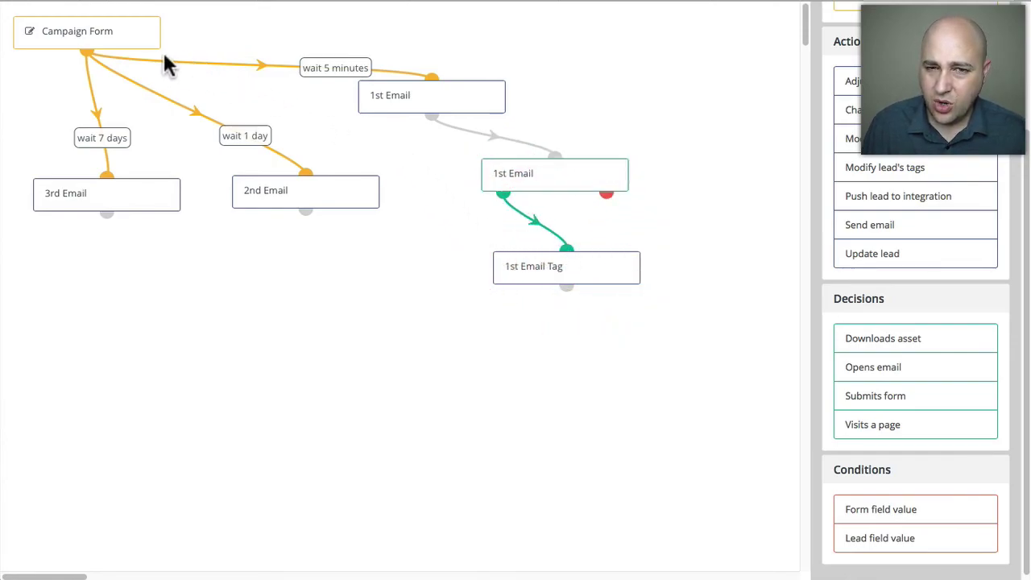
pyautogui.moveTo(81, 34)
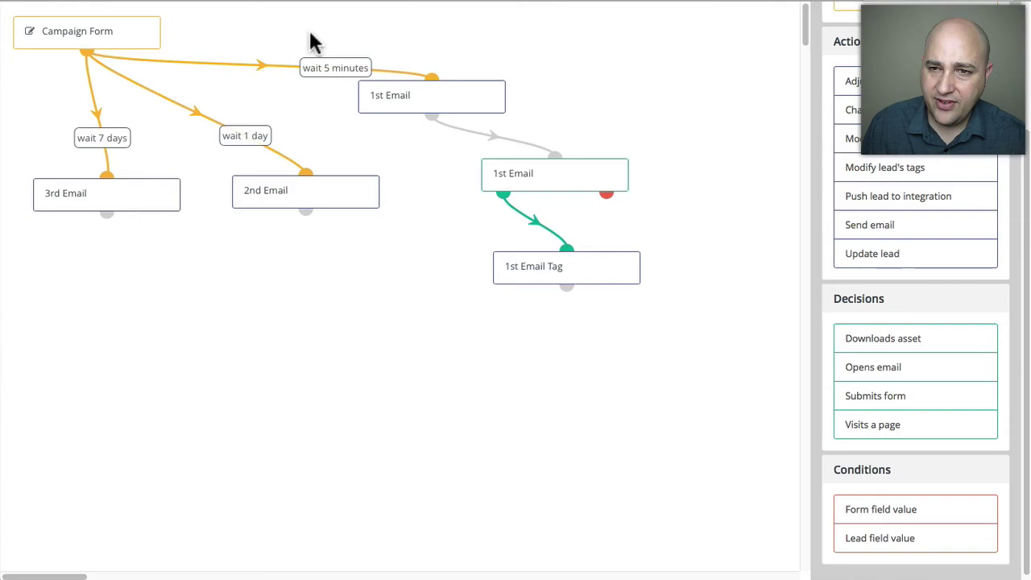
pyautogui.moveTo(411, 103)
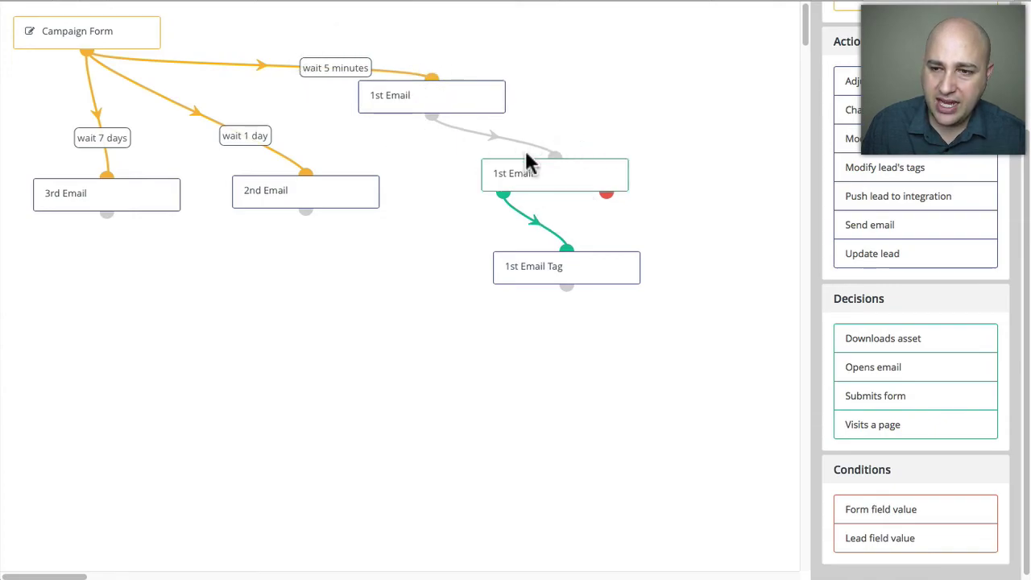
pyautogui.moveTo(502, 274); pyautogui.dragTo(434, 270)
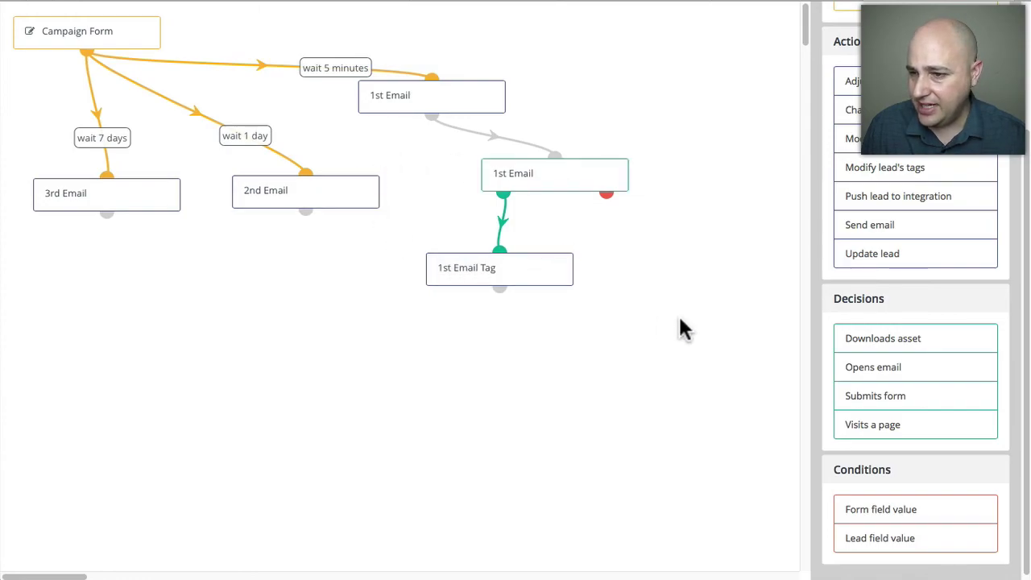
# Step: Add a Change campaigns action named "Remove from campaign" that removes the lead from This campaign
pyautogui.scroll(-1, 907, 291)
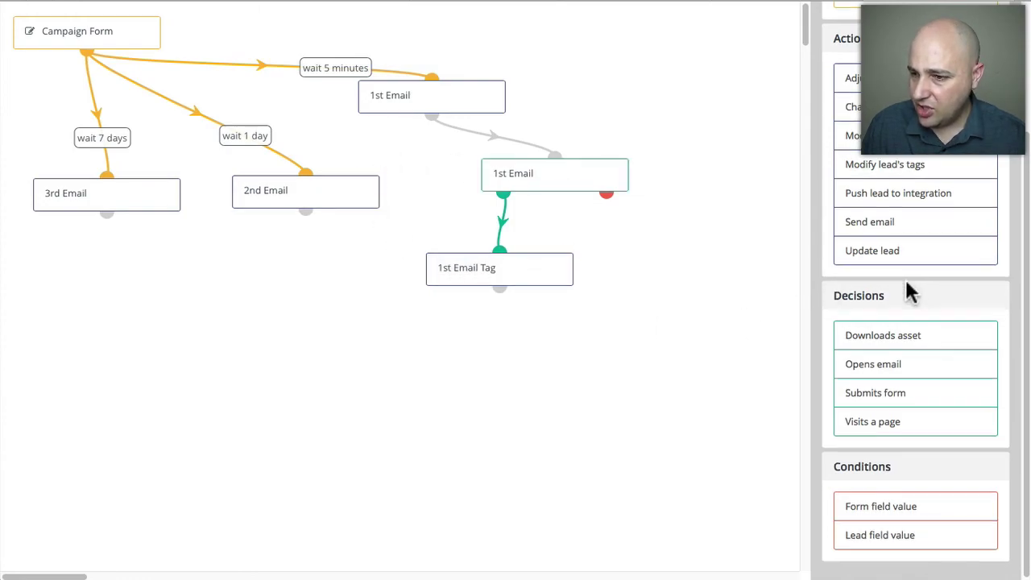
pyautogui.scroll(1, 907, 292)
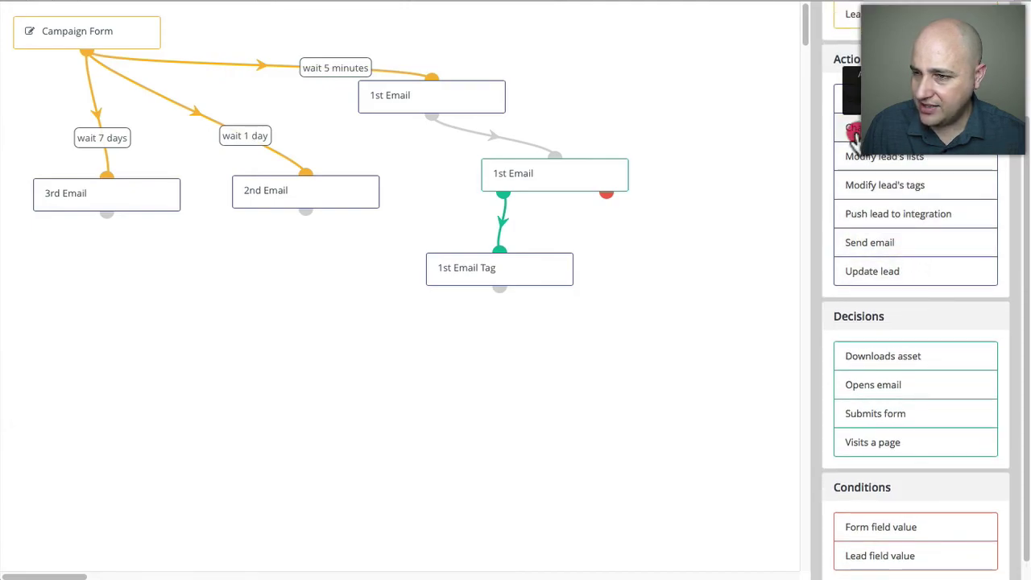
pyautogui.moveTo(878, 127); pyautogui.dragTo(616, 258)
pyautogui.click(451, 110)
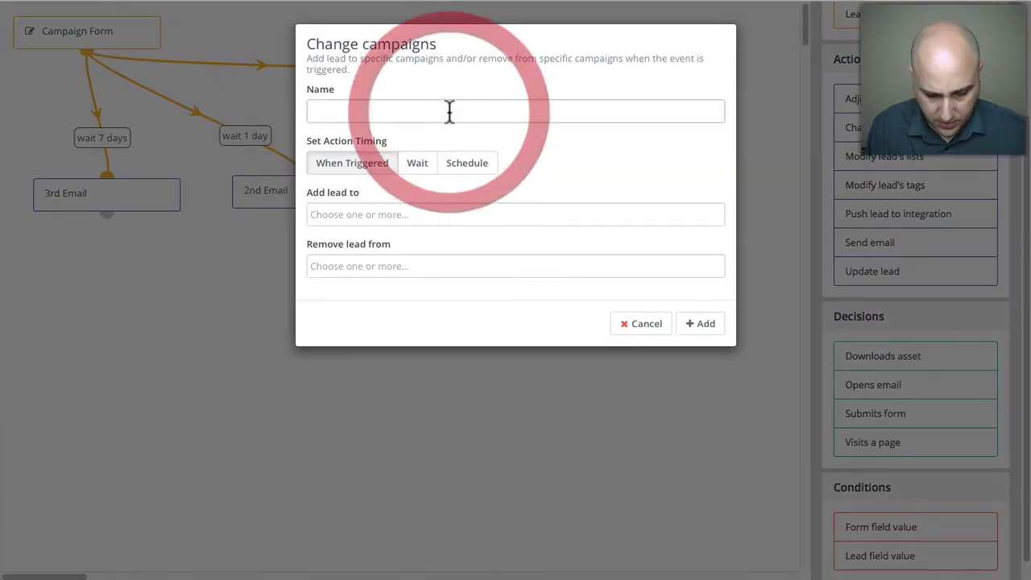
pyautogui.write('Remove from')
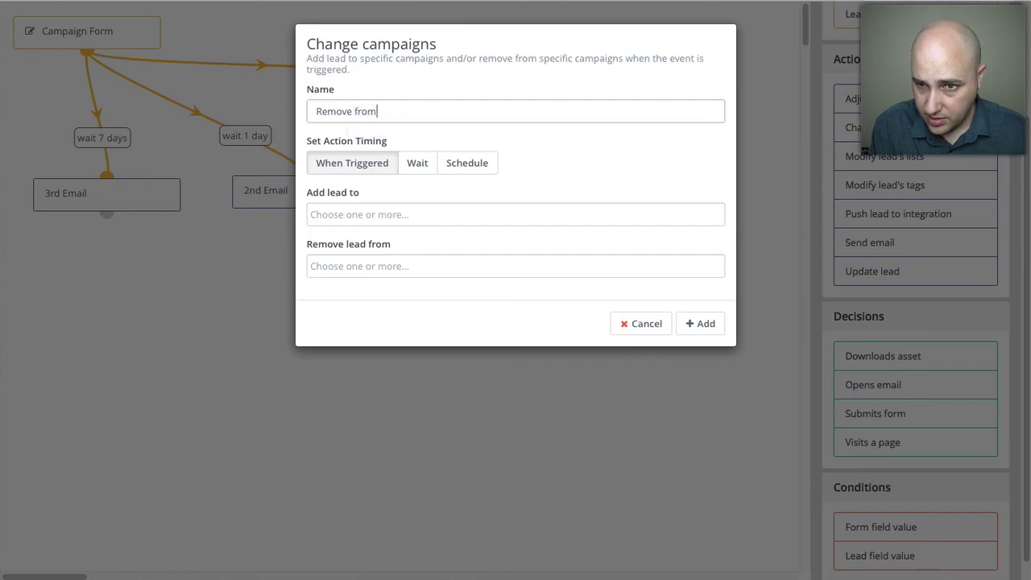
pyautogui.write('campaign')
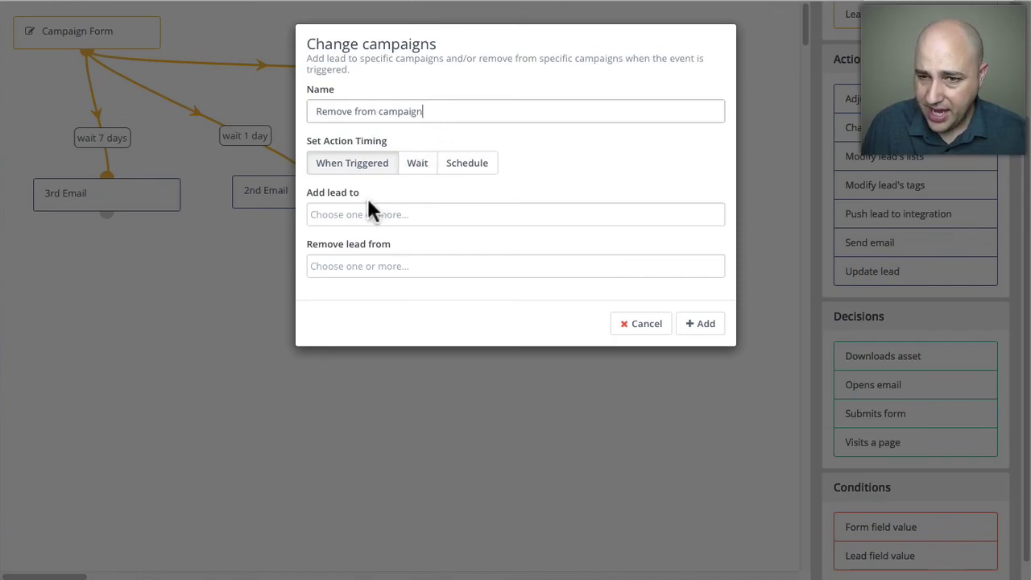
pyautogui.click(364, 267)
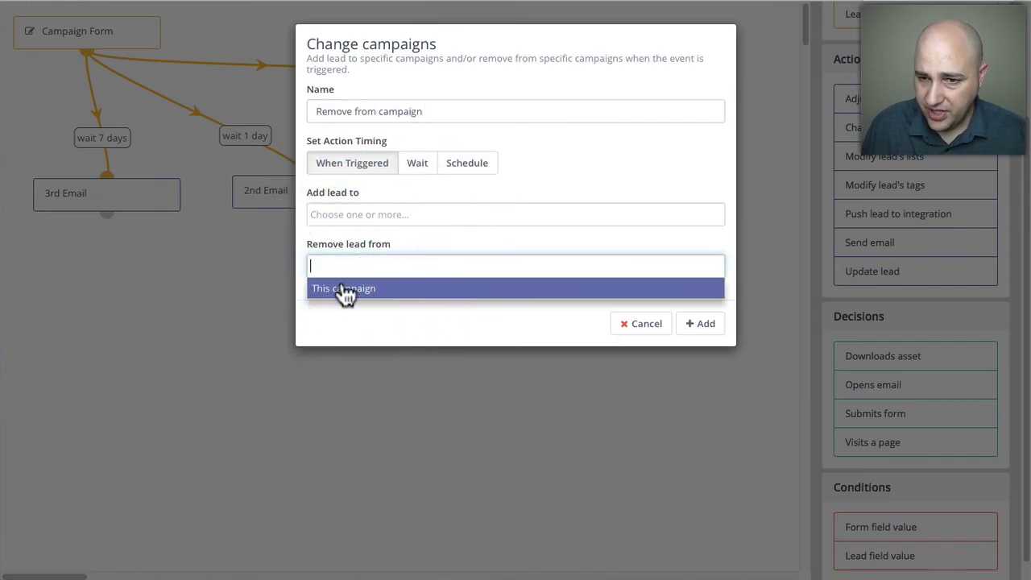
pyautogui.click(346, 292)
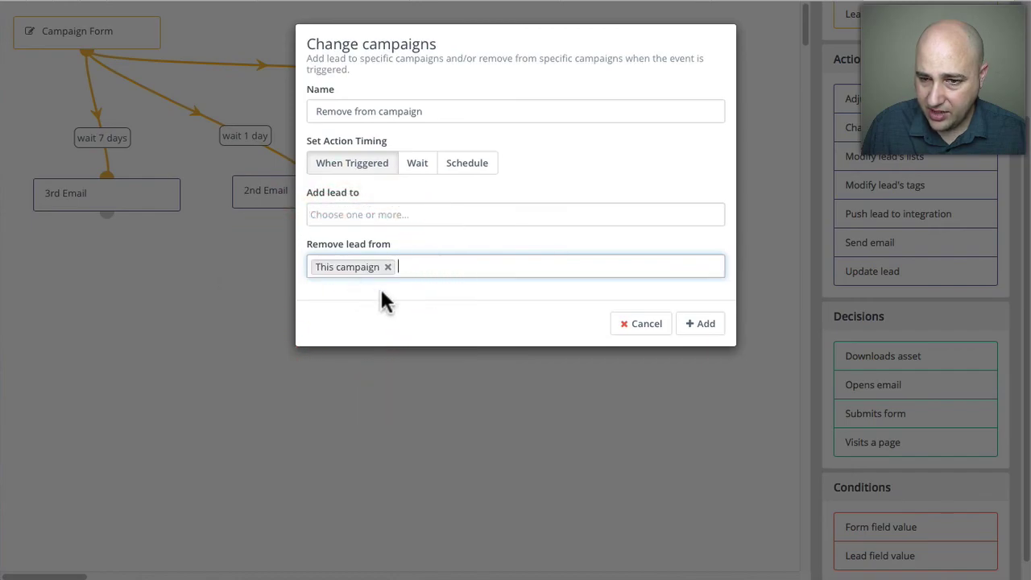
pyautogui.click(698, 324)
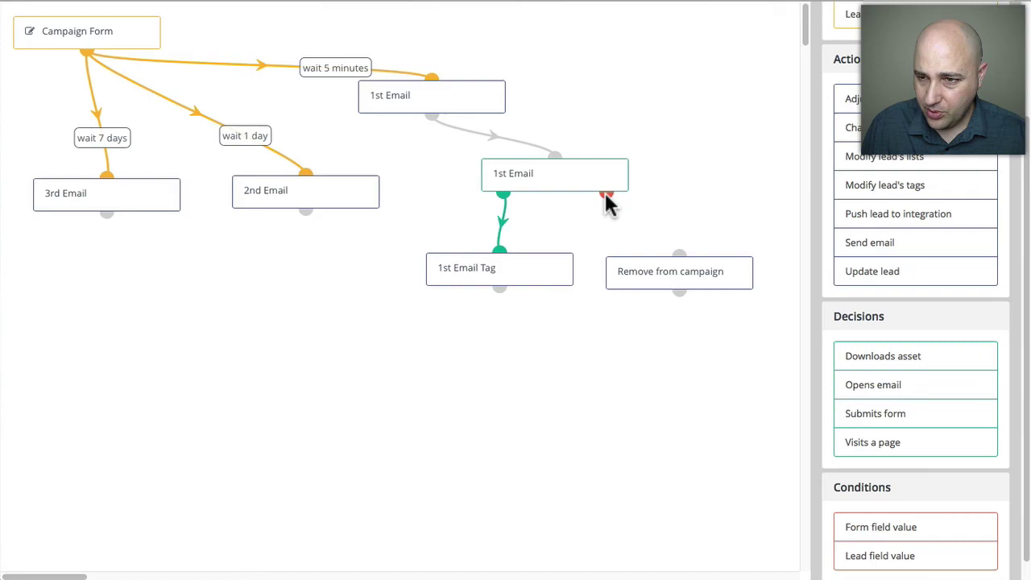
# Step: Connect the 1st Email decision's red negative outcome to Remove from campaign and set that action's timing to wait 7 days
pyautogui.moveTo(608, 197); pyautogui.dragTo(559, 269)
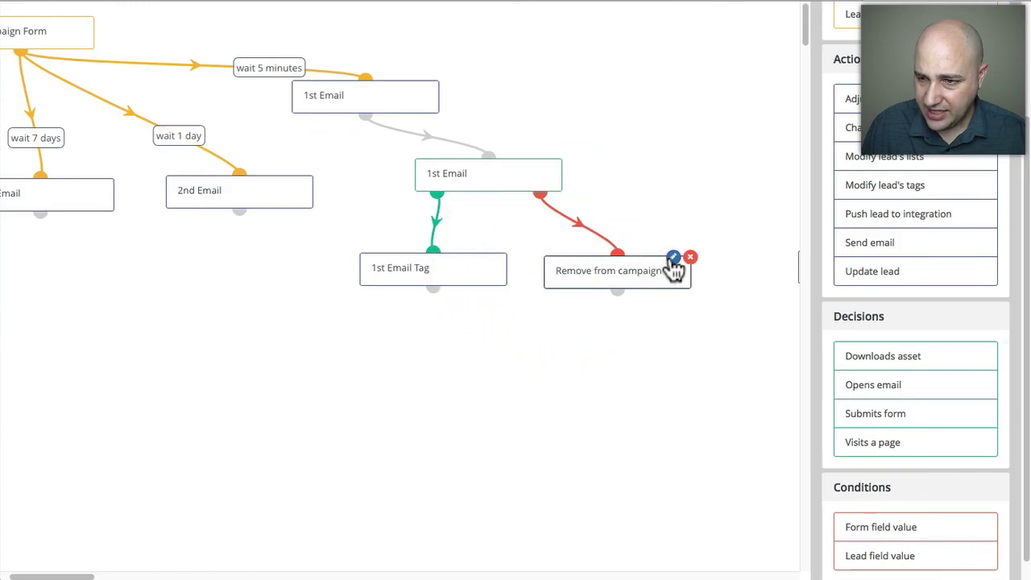
pyautogui.click(672, 257)
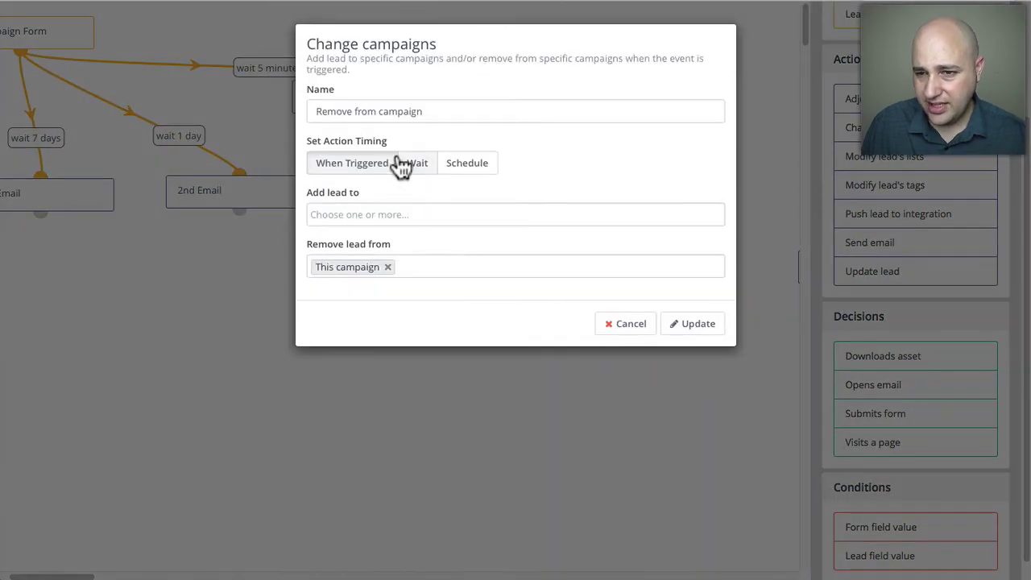
pyautogui.click(414, 161)
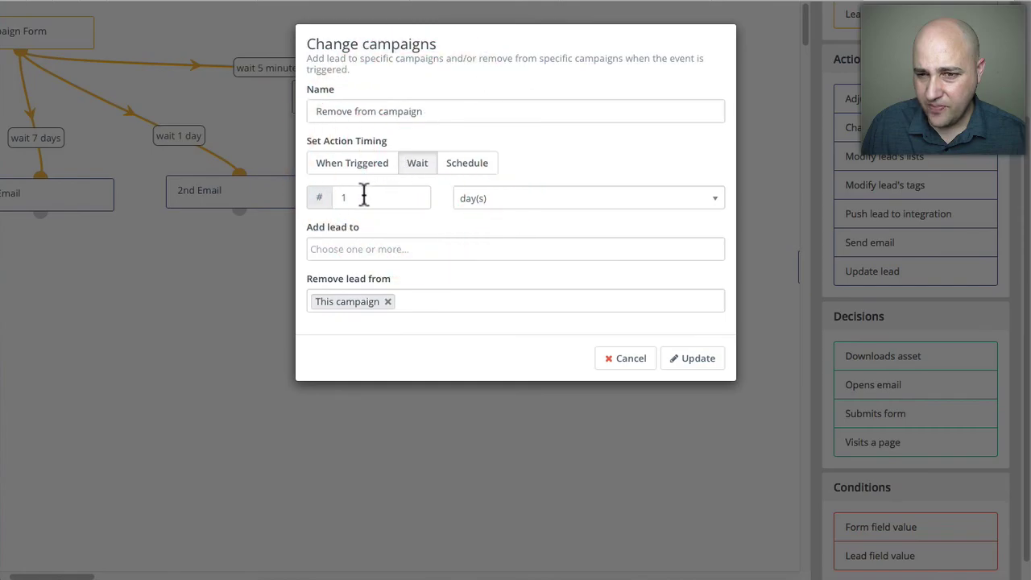
pyautogui.moveTo(360, 198); pyautogui.dragTo(339, 197)
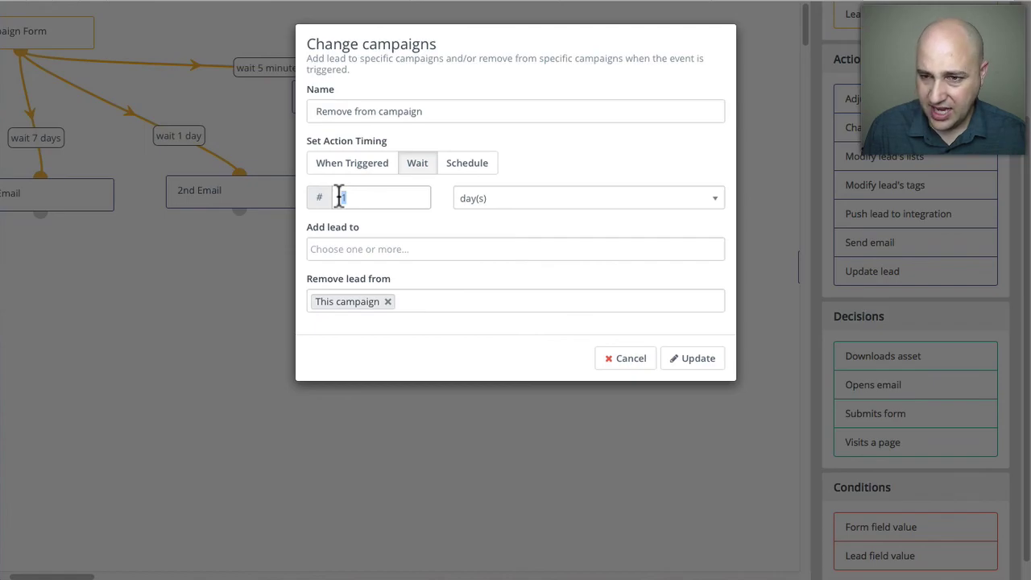
pyautogui.click(684, 358)
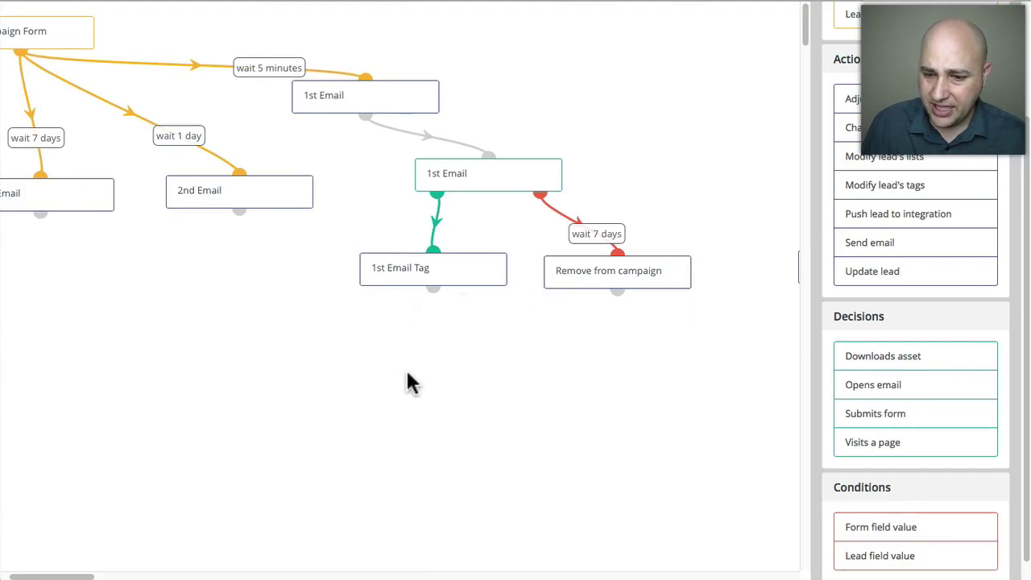
# Step: Move the 1st Email send action box slightly lower, keeping it above the 1st Email open decision
pyautogui.moveTo(73, 575); pyautogui.dragTo(41, 574)
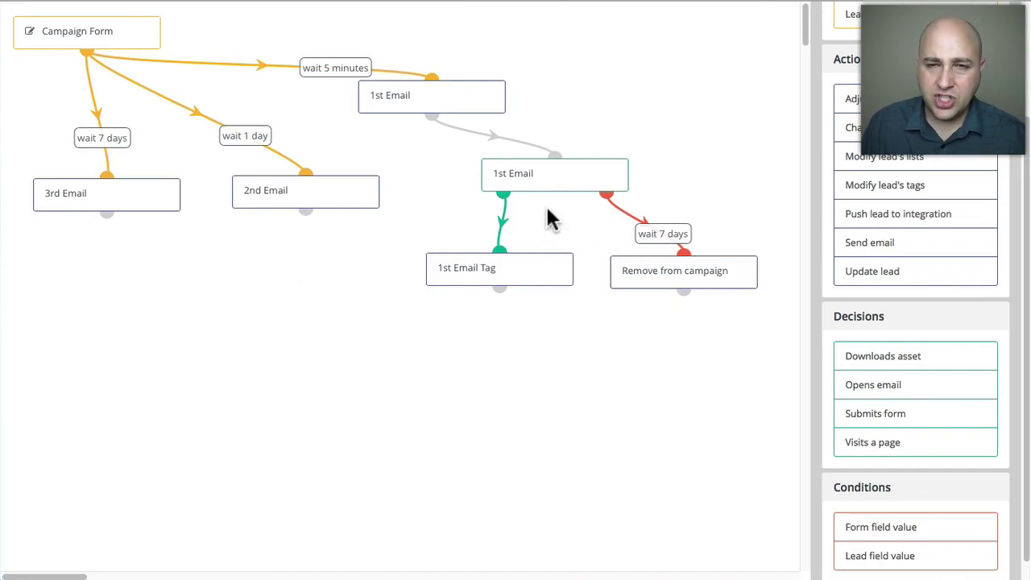
pyautogui.moveTo(450, 109); pyautogui.dragTo(376, 111)
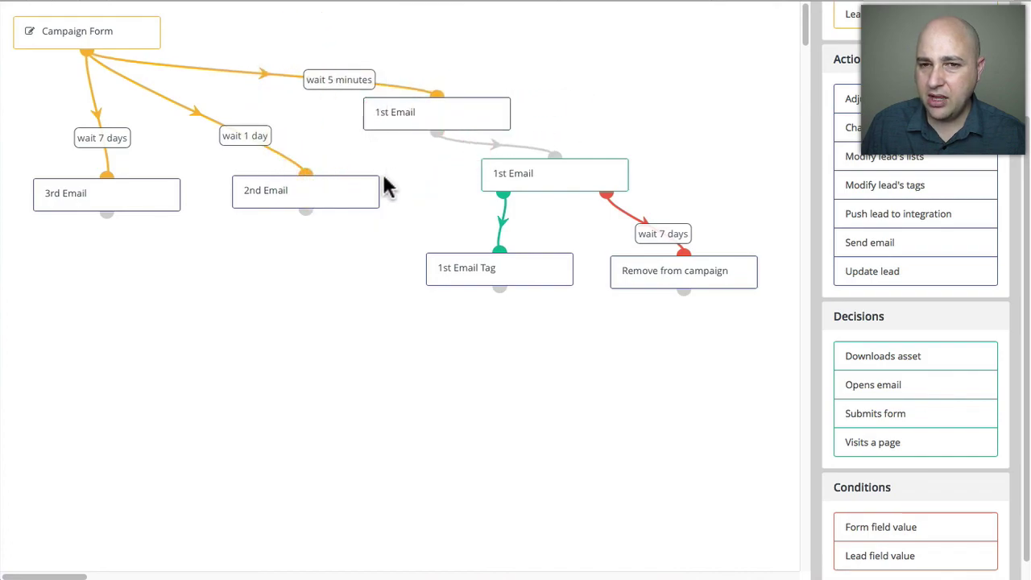